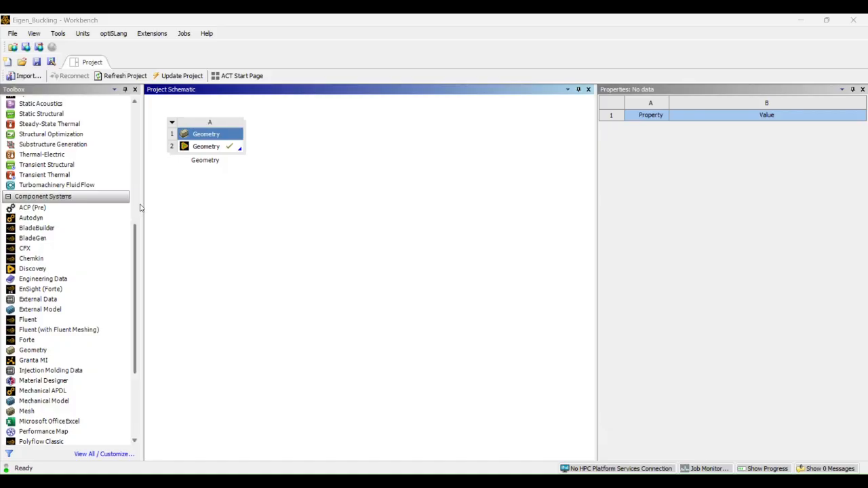
# Add a Static Structural analysis system to the project schematic beside the standalone Geometry system
pyautogui.click(78, 231)
pyautogui.scroll(-3, 80, 236)
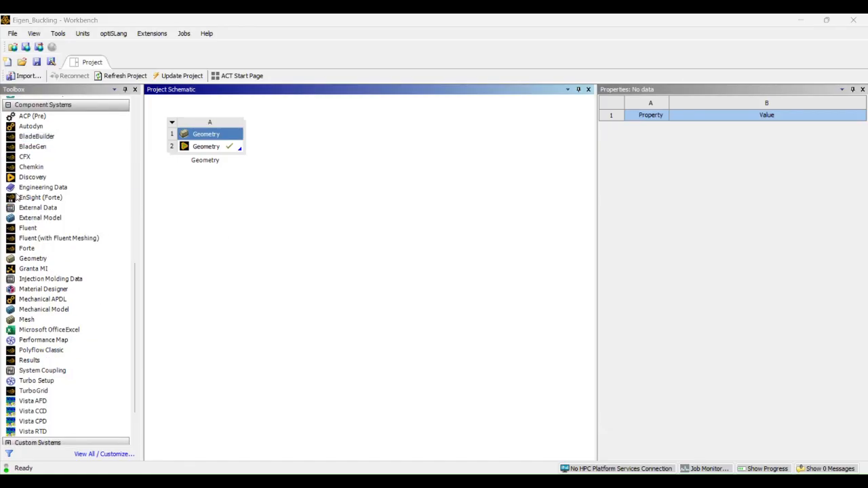
pyautogui.moveTo(136, 266); pyautogui.dragTo(134, 178)
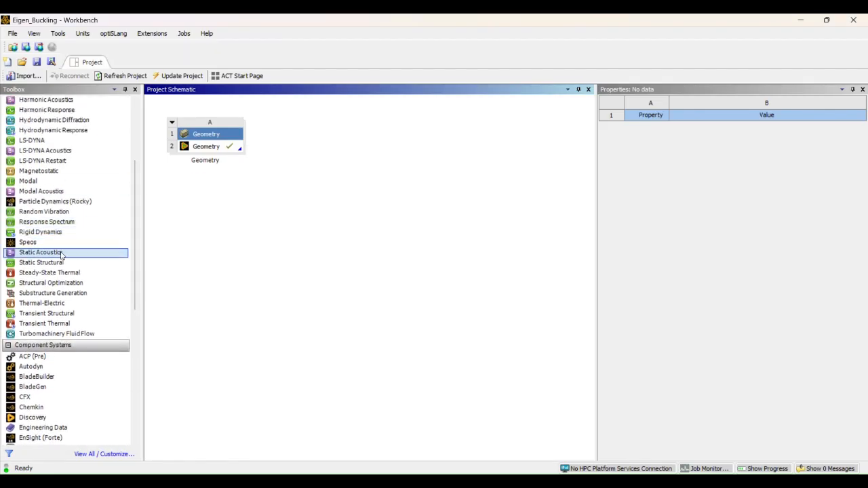
pyautogui.moveTo(51, 263); pyautogui.dragTo(294, 166)
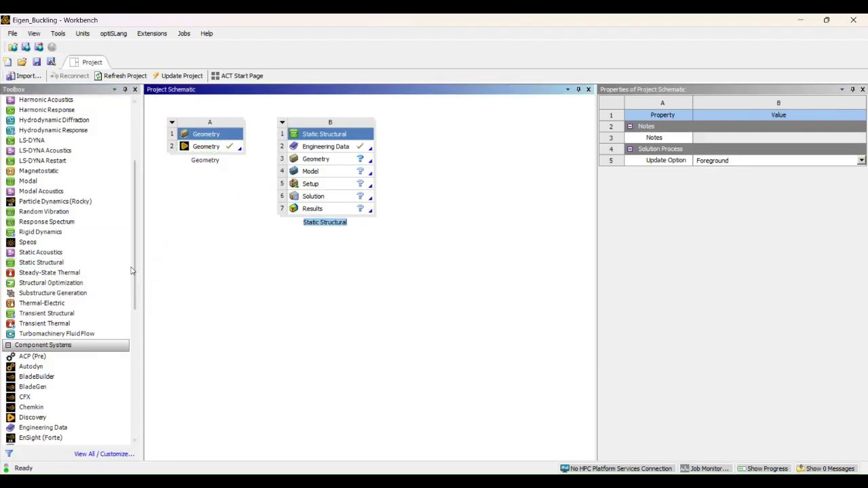
# Add an Eigenvalue Buckling system onto the Static Structural Solution cell and link the standalone geometry to the Static Structural Geometry cell
pyautogui.scroll(4, 85, 224)
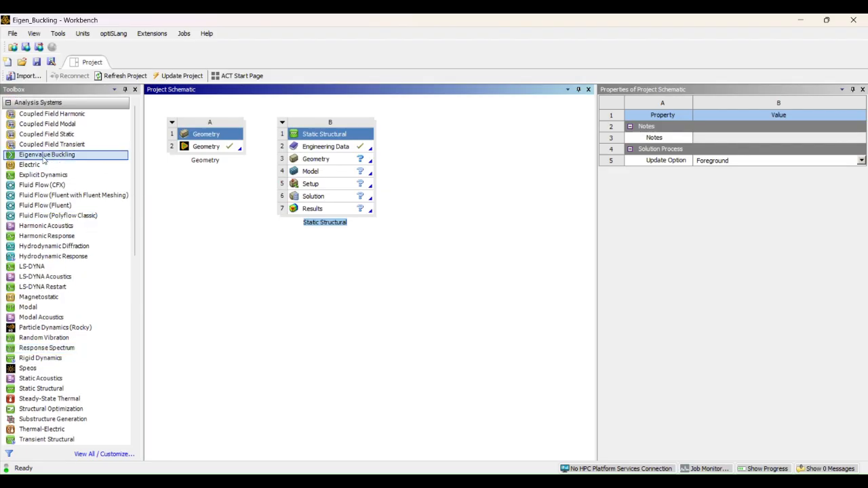
pyautogui.moveTo(44, 159); pyautogui.dragTo(335, 200)
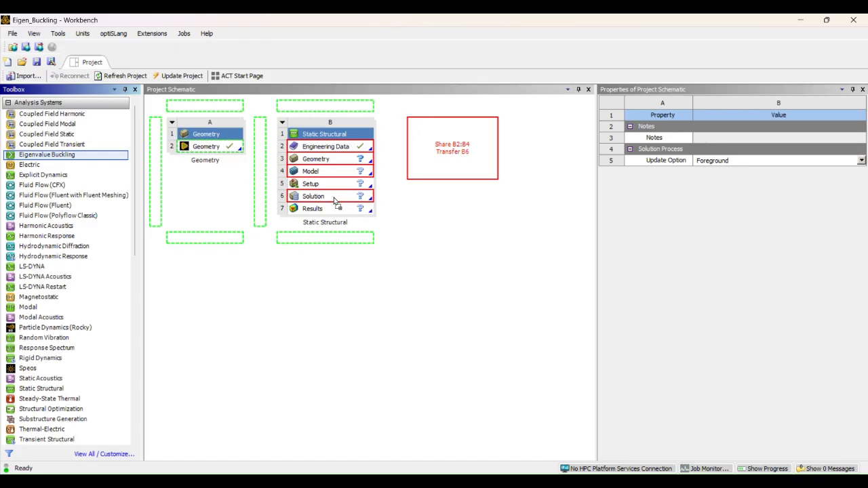
pyautogui.moveTo(335, 201); pyautogui.dragTo(332, 199)
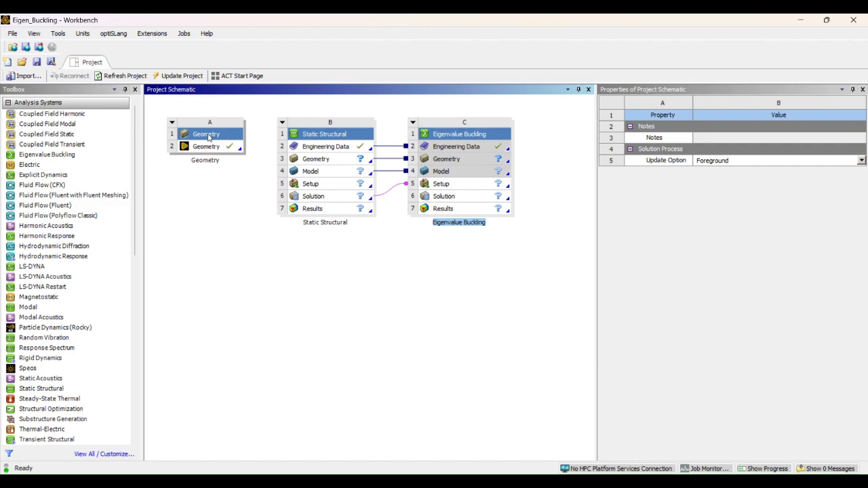
pyautogui.moveTo(203, 149); pyautogui.dragTo(305, 158)
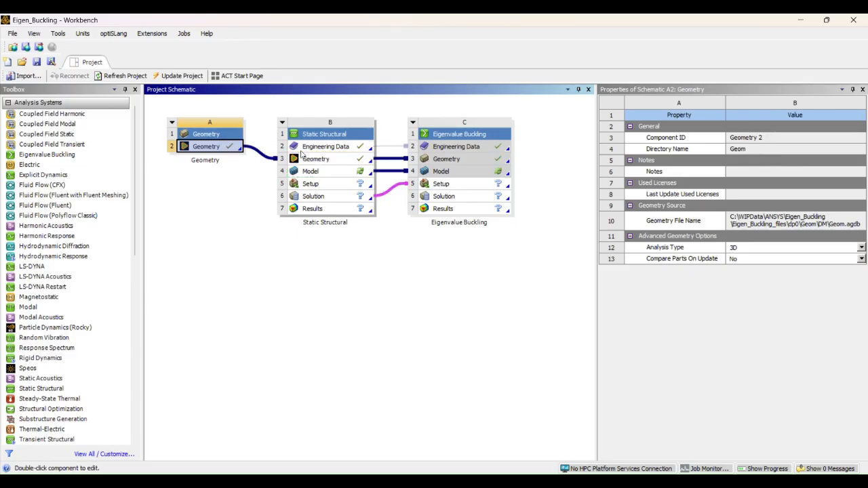
# Open the Engineering Data of the Static Structural system for editing
pyautogui.click(332, 148)
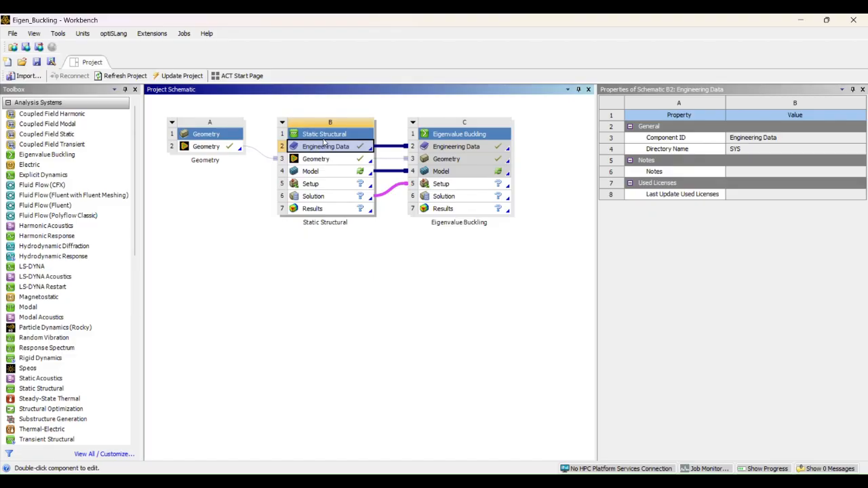
pyautogui.rightClick(331, 149)
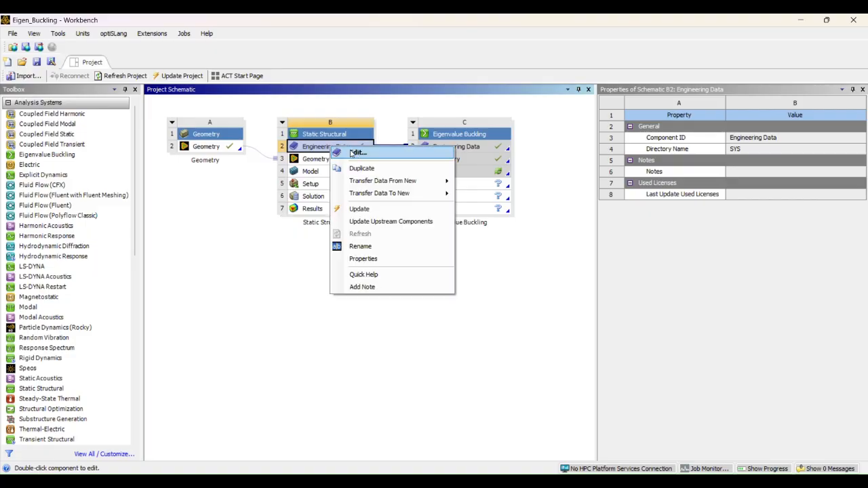
pyautogui.click(304, 144)
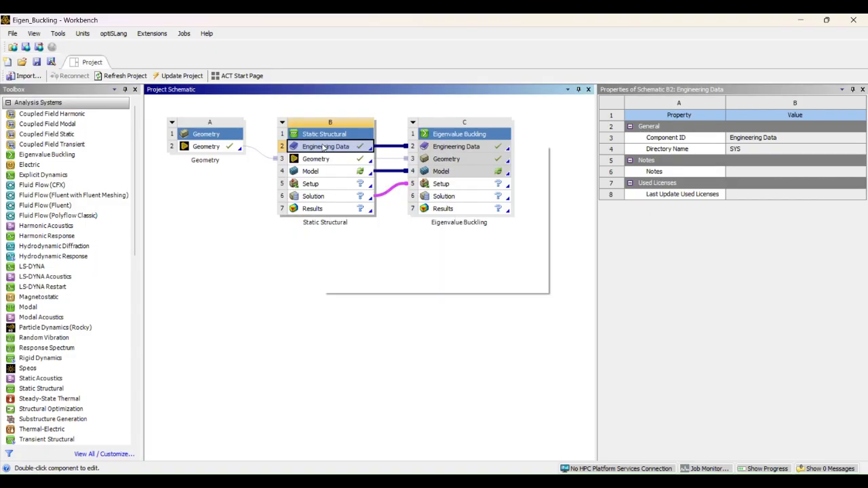
pyautogui.rightClick(327, 148)
pyautogui.click(348, 148)
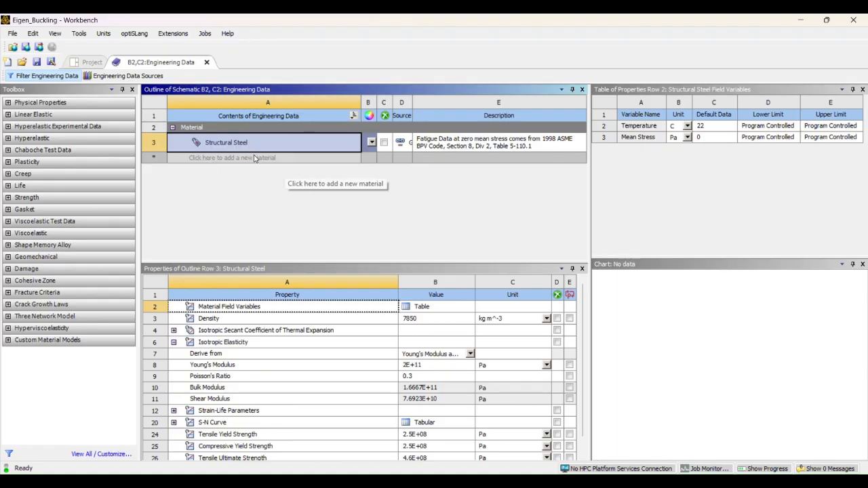
# Add Aluminum Alloy from the General Materials data source to the project's engineering data
pyautogui.rightClick(256, 161)
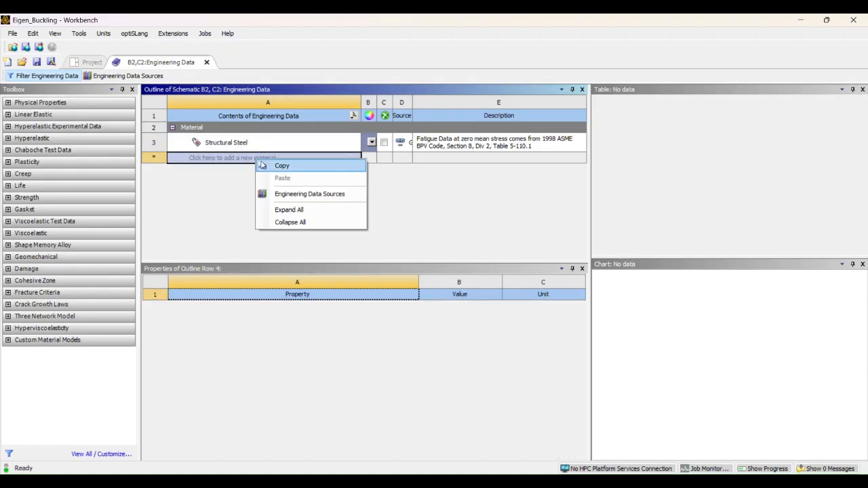
pyautogui.click(292, 196)
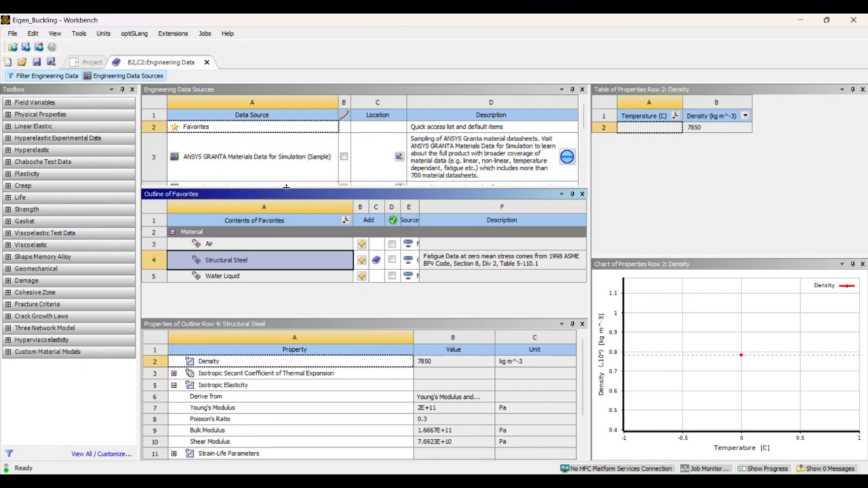
pyautogui.moveTo(285, 188); pyautogui.dragTo(284, 272)
pyautogui.click(254, 190)
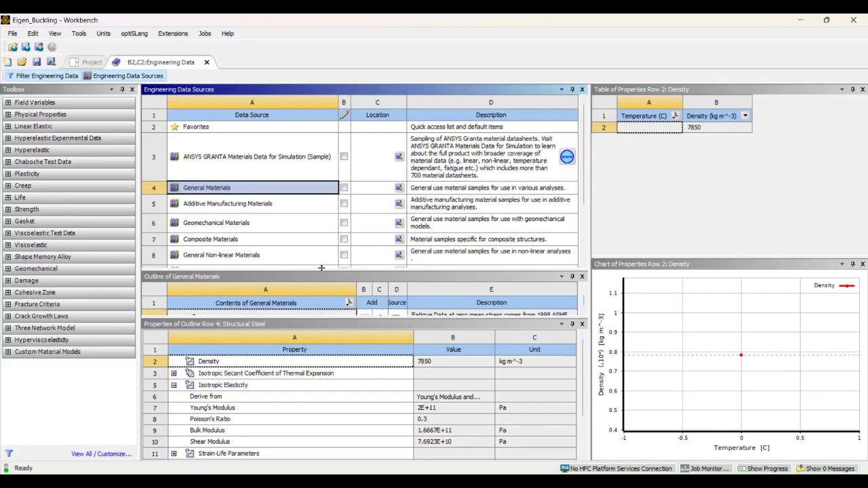
pyautogui.moveTo(322, 268); pyautogui.dragTo(321, 143)
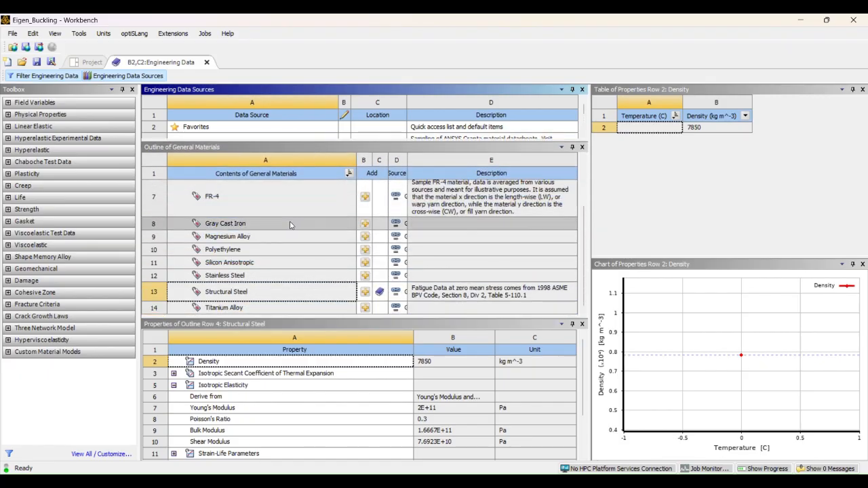
pyautogui.scroll(3, 290, 225)
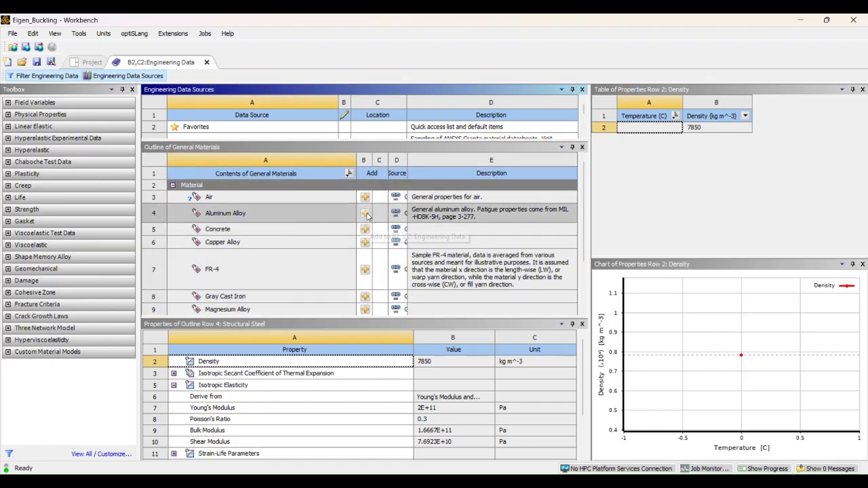
pyautogui.scroll(-3, 361, 209)
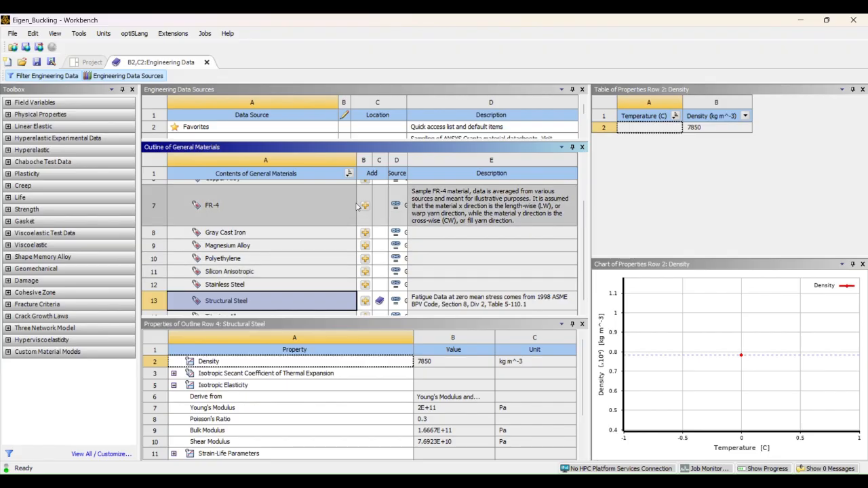
pyautogui.scroll(3, 357, 207)
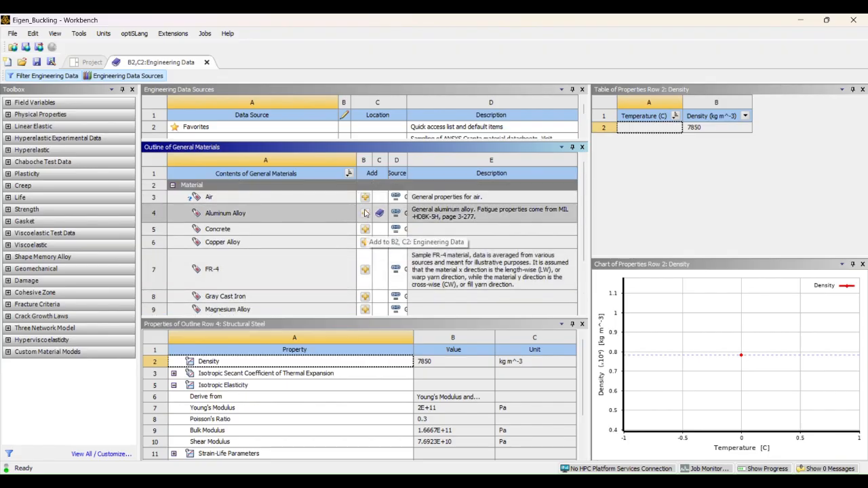
# Return to the project schematic and set the project units to U.S. Engineering (lb,in,s,R,A,lbf,V)
pyautogui.click(88, 62)
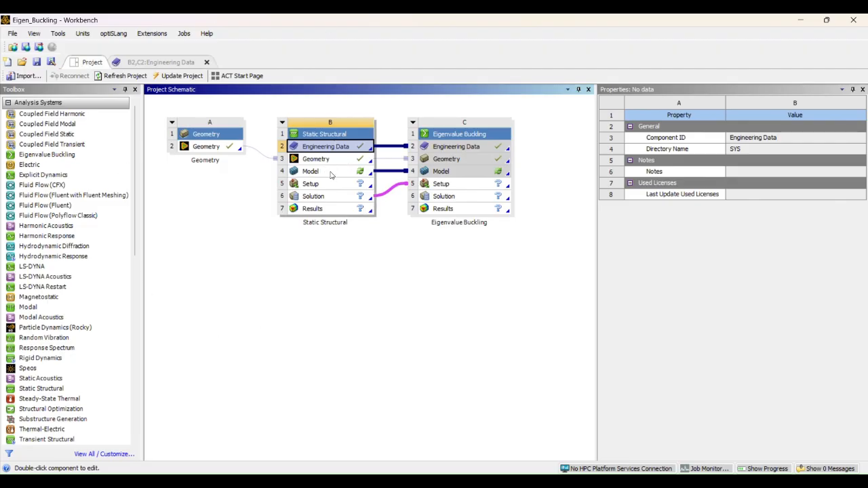
pyautogui.click(324, 173)
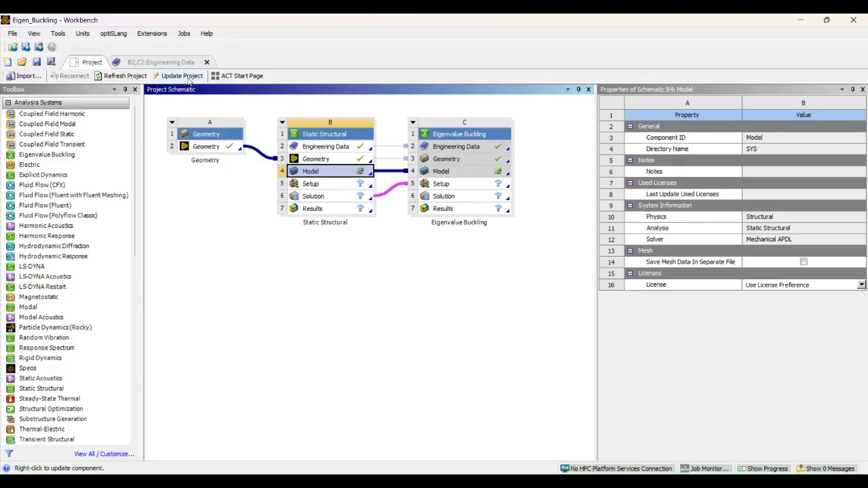
pyautogui.click(82, 34)
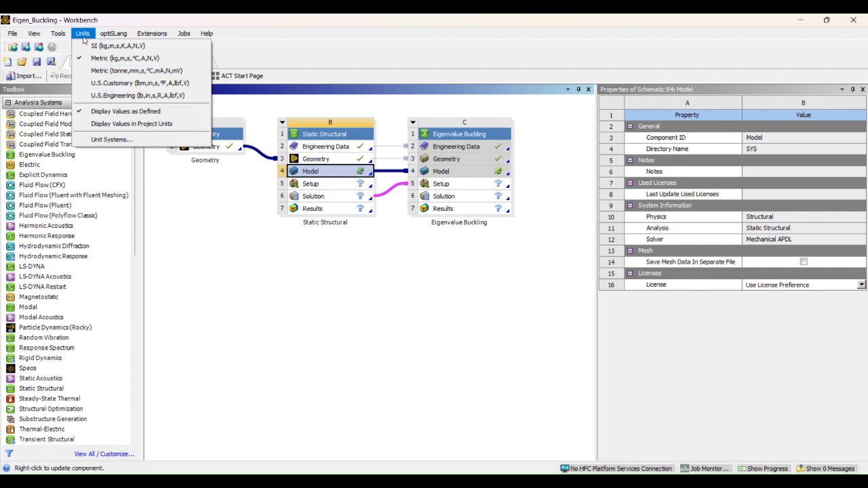
pyautogui.click(121, 95)
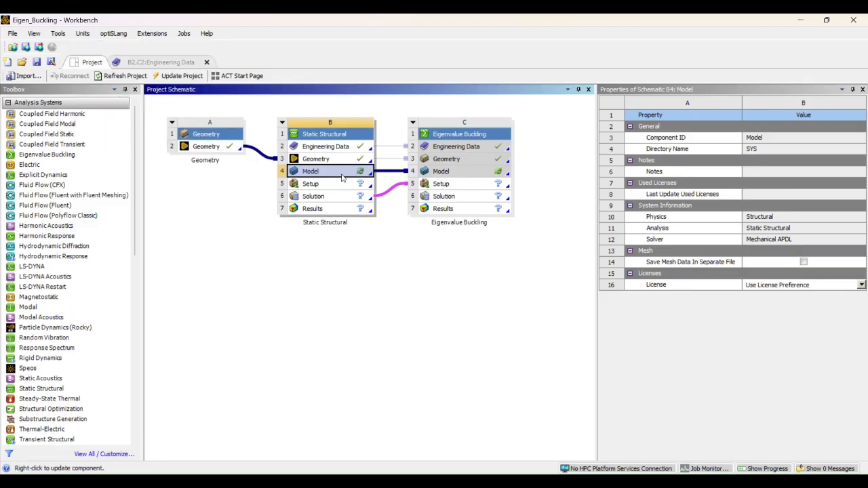
# Open the Static Structural Model in Mechanical and set the unit system to U.S. Customary (in, lbm, lbf, °F, s, V, A)
pyautogui.rightClick(333, 176)
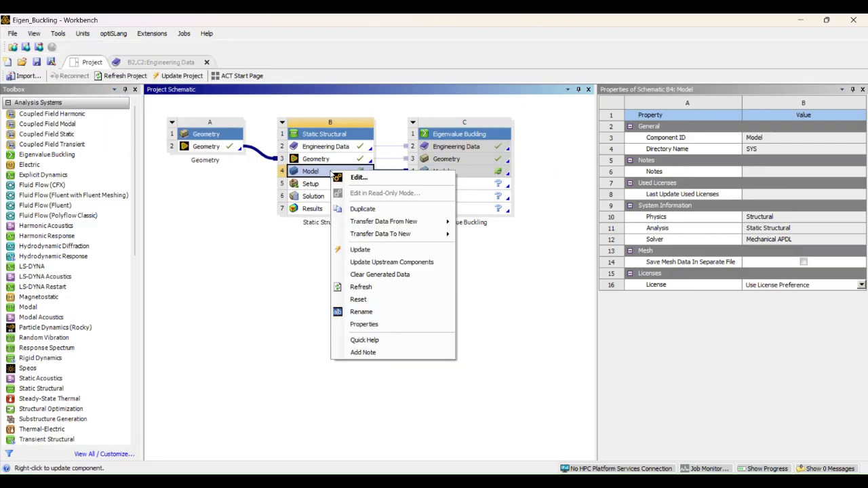
pyautogui.click(360, 178)
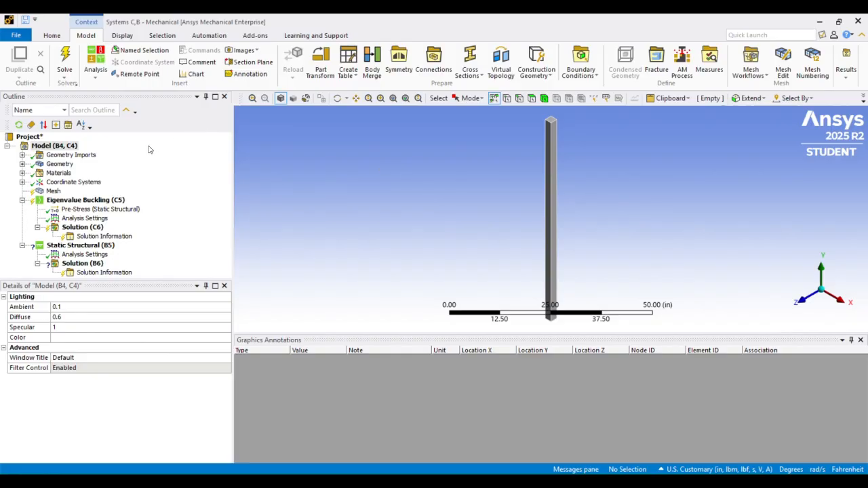
pyautogui.click(57, 35)
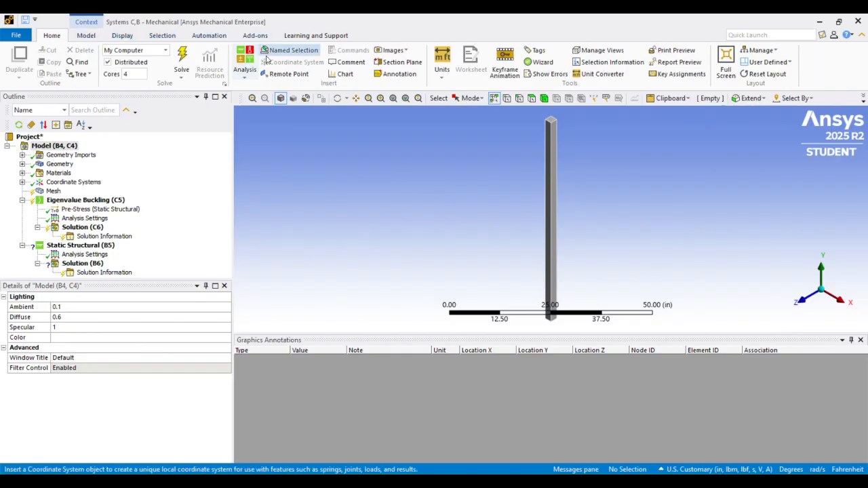
pyautogui.click(447, 77)
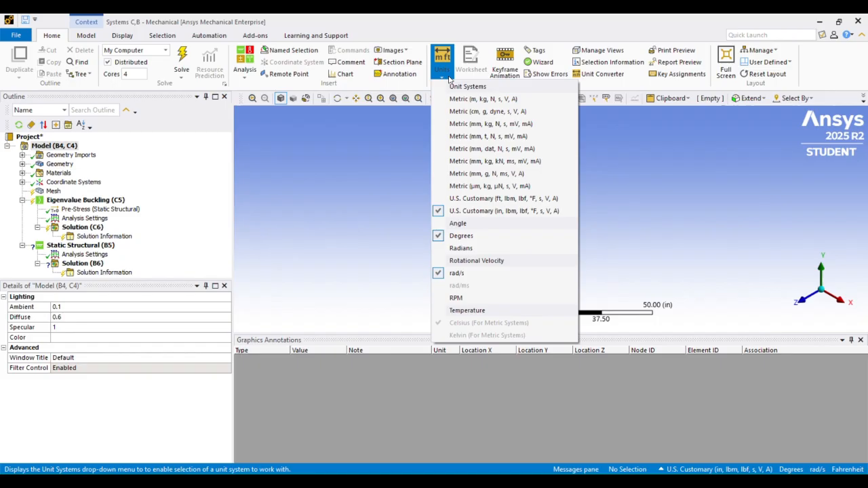
pyautogui.click(473, 213)
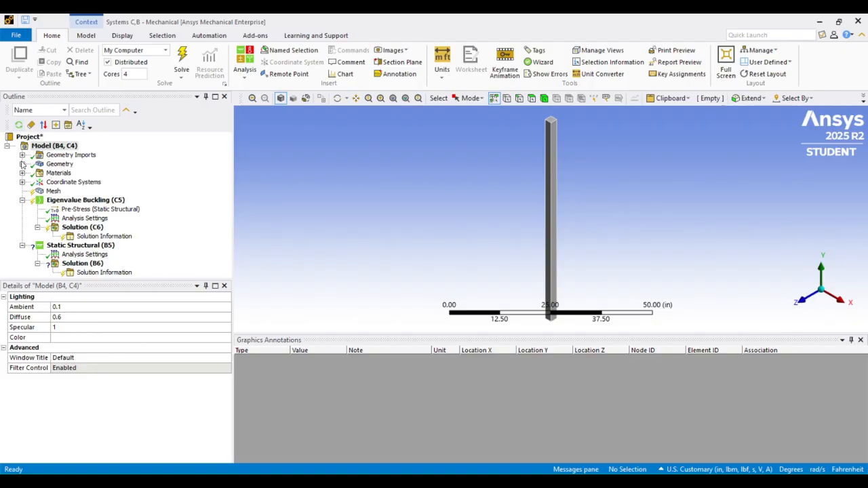
# Assign Aluminum Alloy as the material of the column's solid body
pyautogui.click(22, 164)
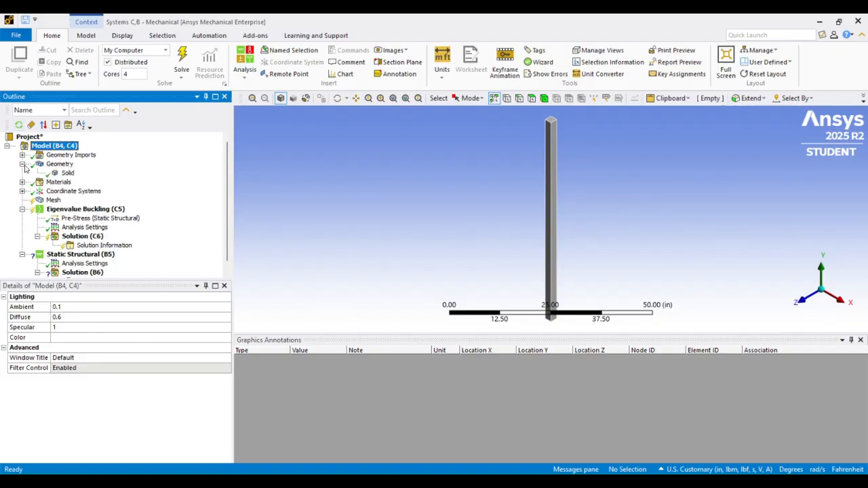
pyautogui.click(67, 173)
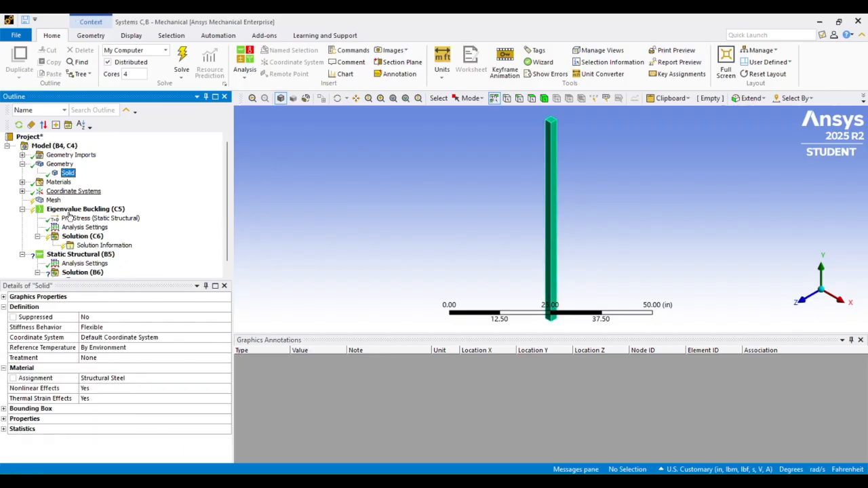
pyautogui.click(146, 378)
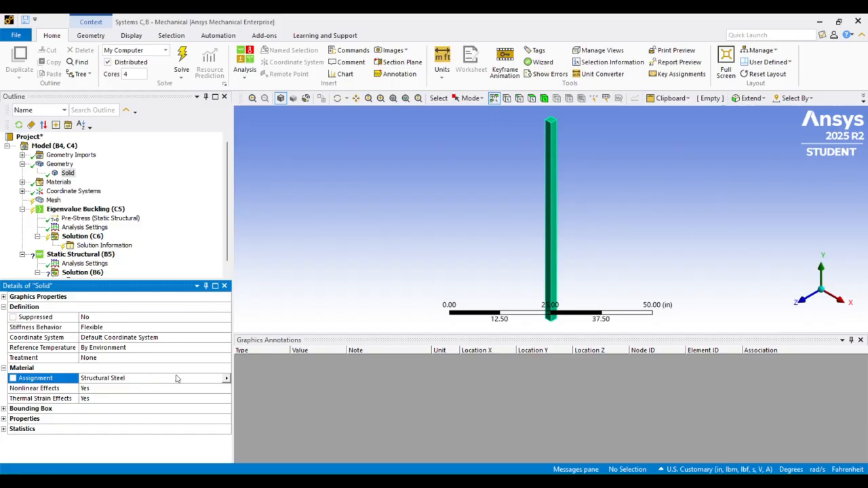
pyautogui.click(227, 378)
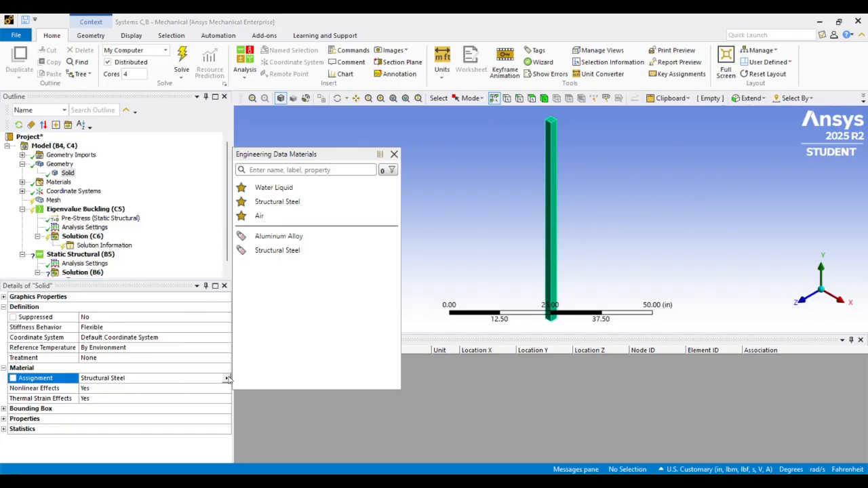
pyautogui.click(272, 236)
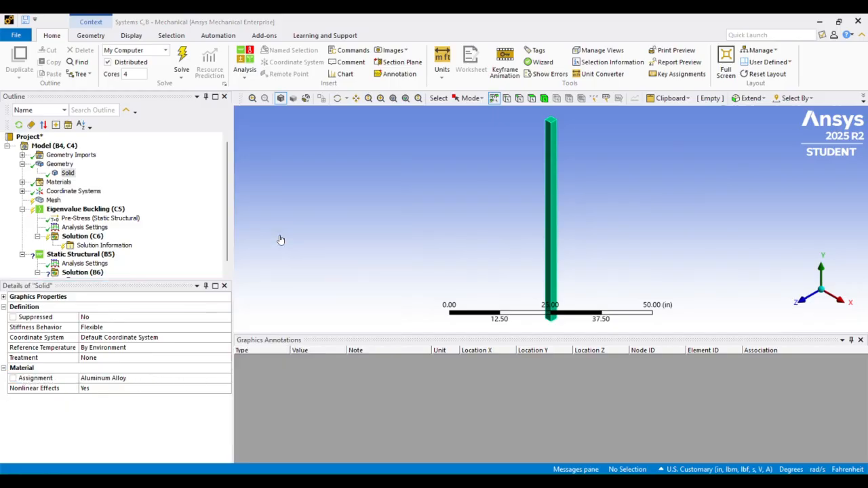
# Insert a sizing control under the Mesh for the column model
pyautogui.click(23, 191)
pyautogui.scroll(-1, 27, 194)
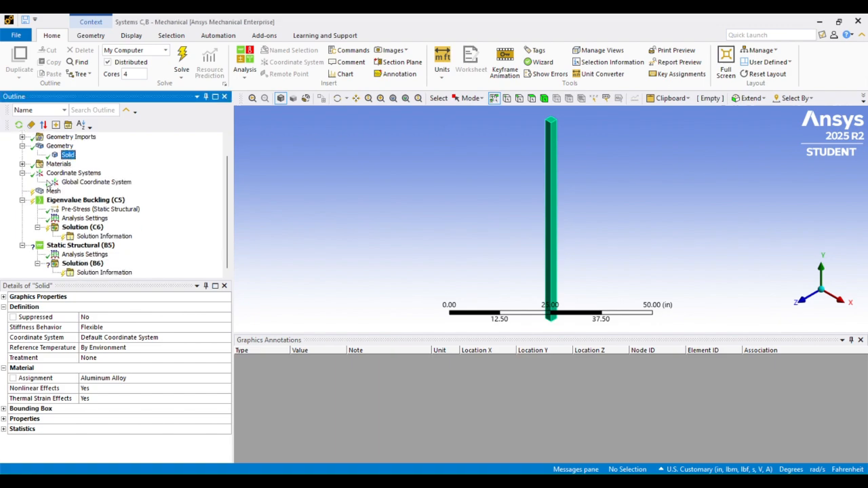
pyautogui.click(54, 192)
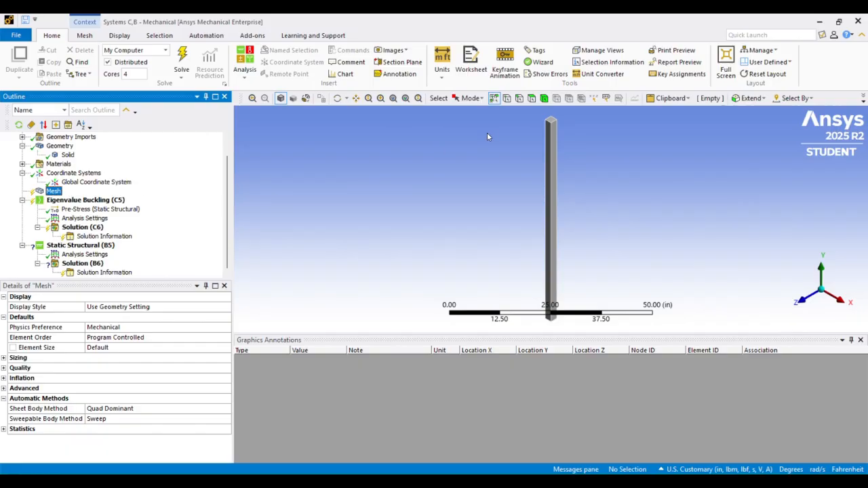
pyautogui.click(355, 98)
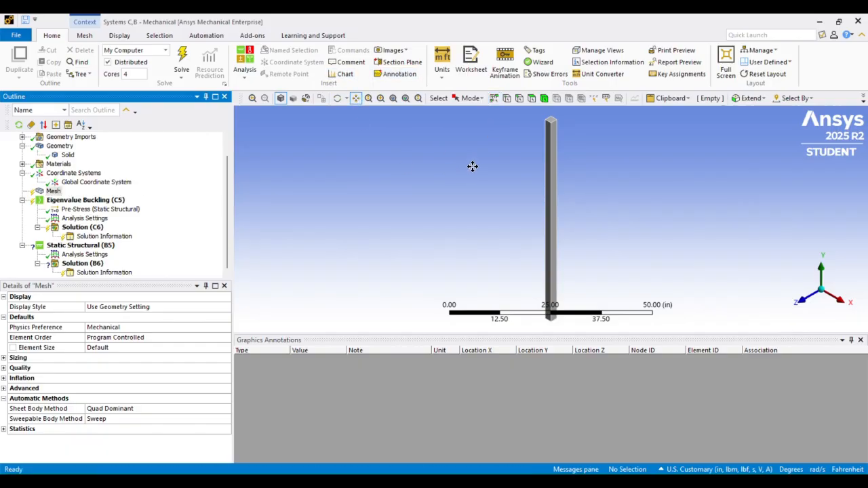
pyautogui.moveTo(473, 167); pyautogui.dragTo(417, 216)
pyautogui.scroll(3, 416, 202)
pyautogui.moveTo(448, 148); pyautogui.dragTo(455, 235)
pyautogui.scroll(4, 455, 236)
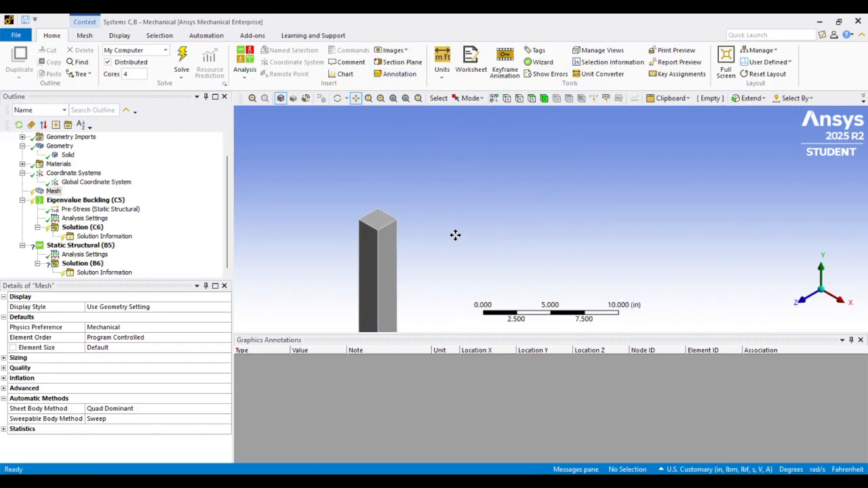
pyautogui.moveTo(389, 229); pyautogui.dragTo(480, 145)
pyautogui.scroll(3, 478, 147)
pyautogui.moveTo(435, 105); pyautogui.dragTo(460, 224)
pyautogui.scroll(3, 460, 224)
pyautogui.moveTo(379, 189); pyautogui.dragTo(455, 179)
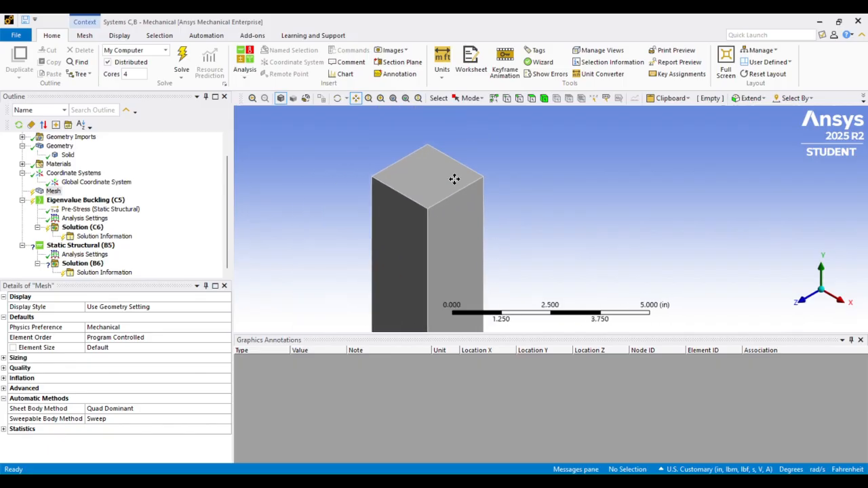
pyautogui.click(51, 192)
pyautogui.rightClick(51, 192)
pyautogui.moveTo(115, 197)
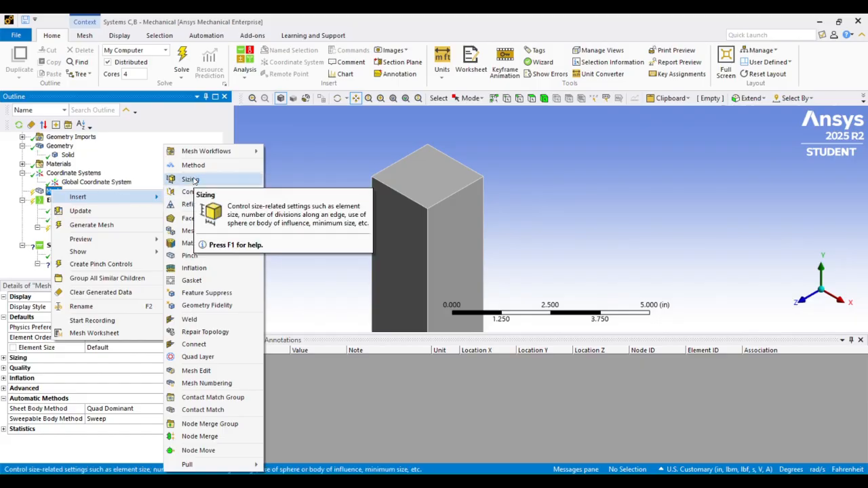
pyautogui.click(191, 179)
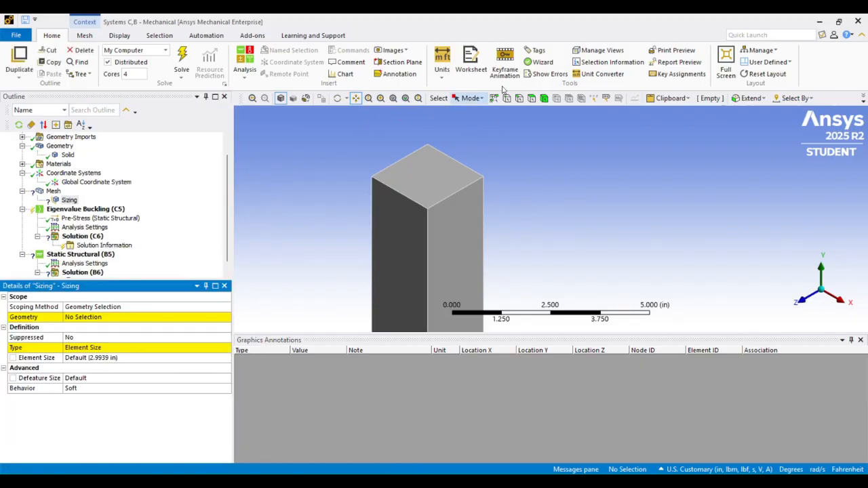
# Scope the mesh sizing to the column's top end face and set its element size to 0.25 in
pyautogui.click(395, 178)
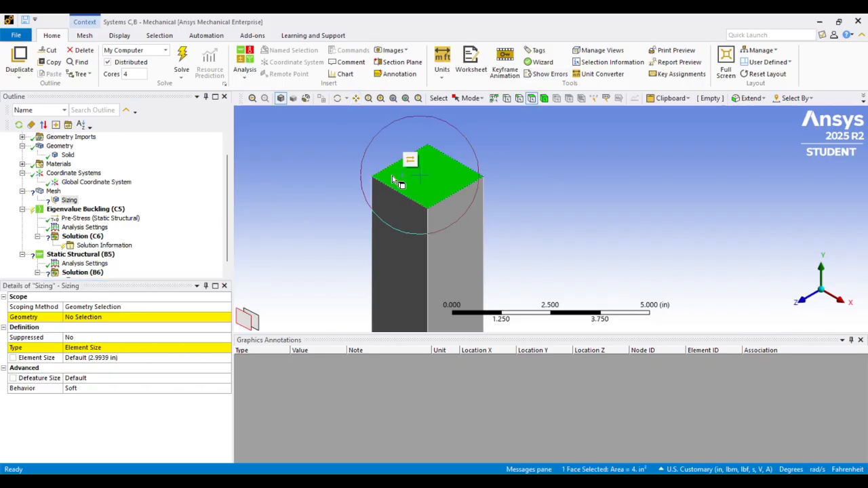
pyautogui.click(97, 319)
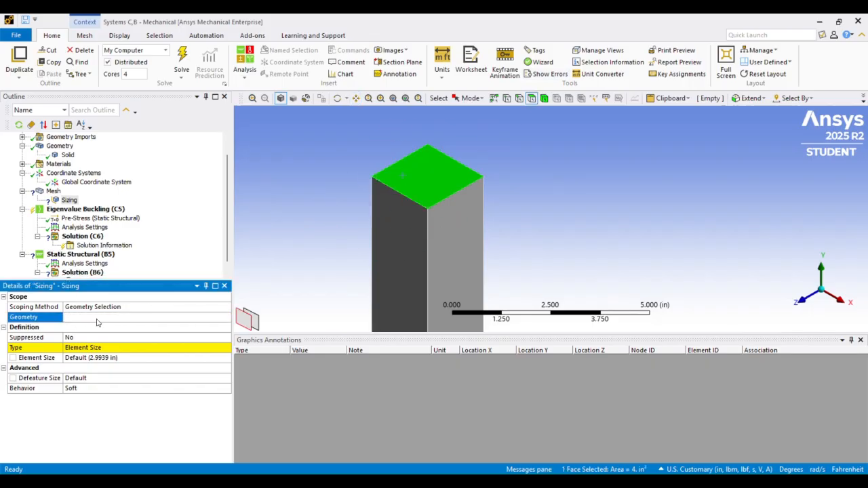
pyautogui.click(96, 319)
pyautogui.click(117, 358)
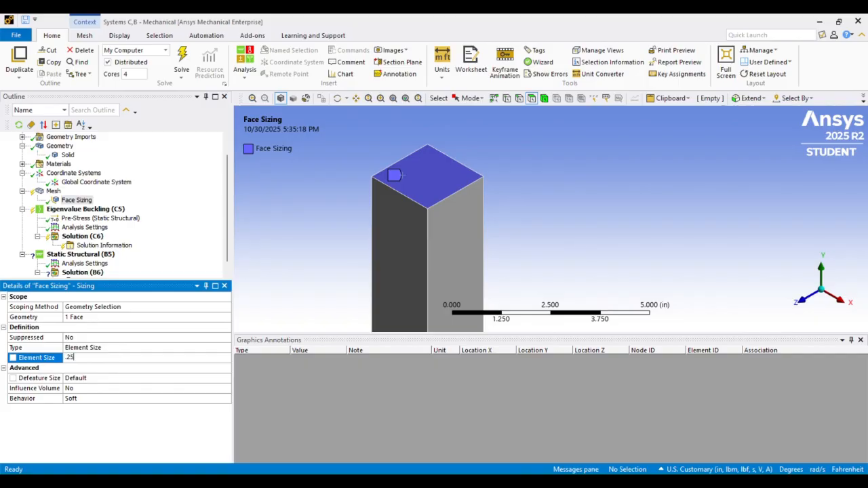
pyautogui.press('Return')
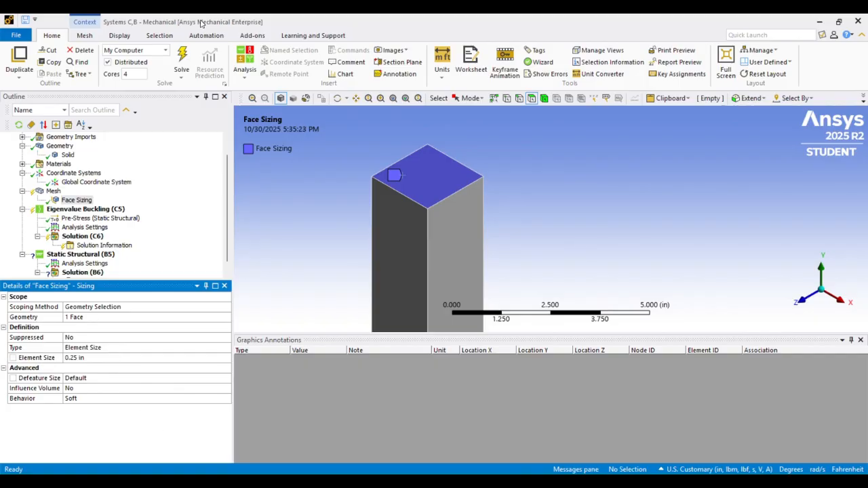
# Add a mesh method scoped to the whole column body and set the method to Sweep
pyautogui.rightClick(53, 192)
pyautogui.moveTo(76, 197)
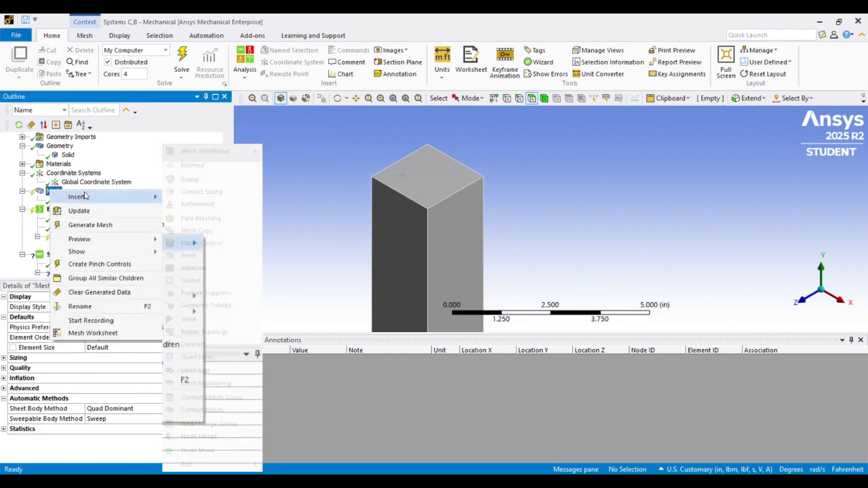
pyautogui.click(192, 165)
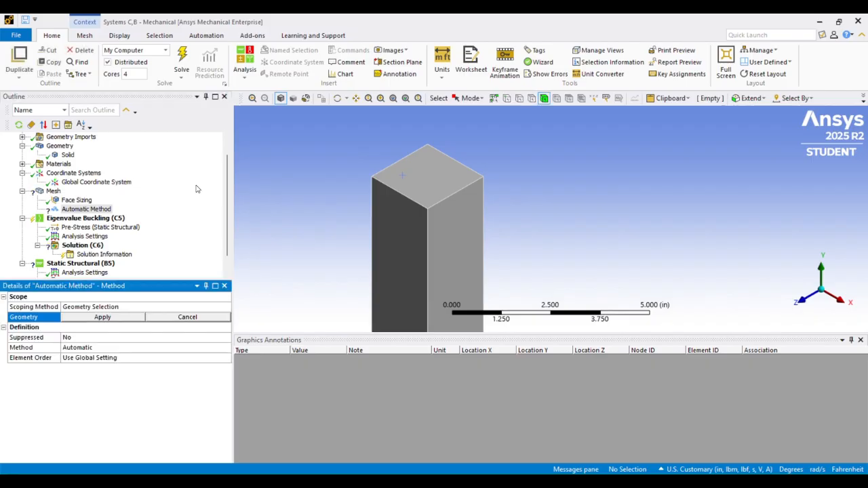
pyautogui.click(544, 99)
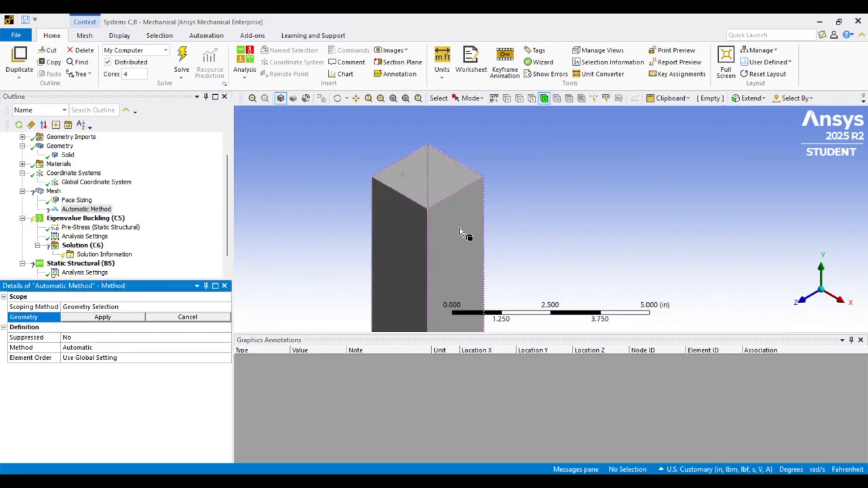
pyautogui.click(460, 228)
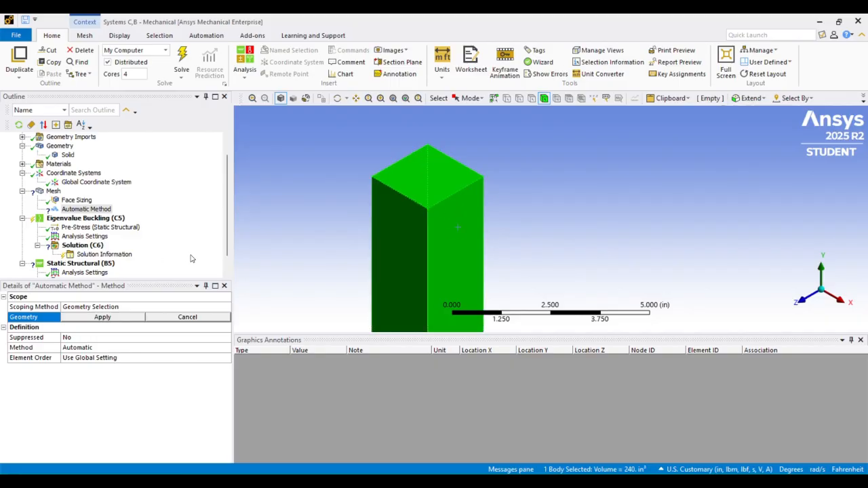
pyautogui.click(123, 319)
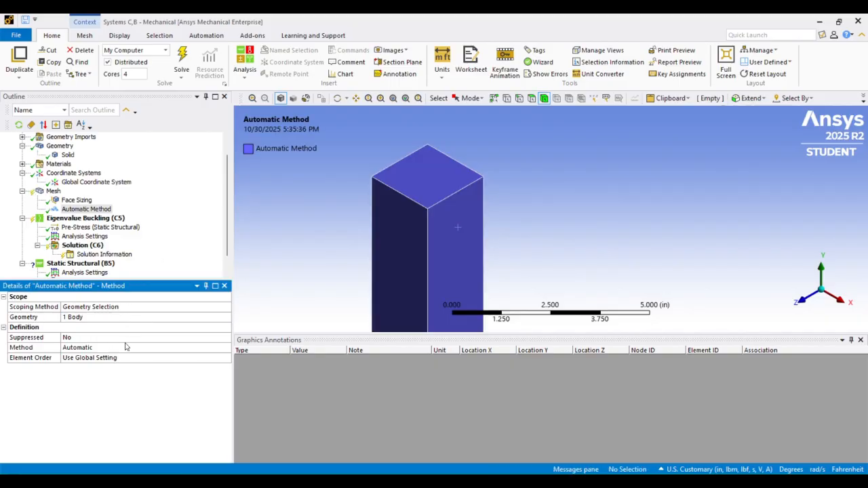
pyautogui.click(123, 349)
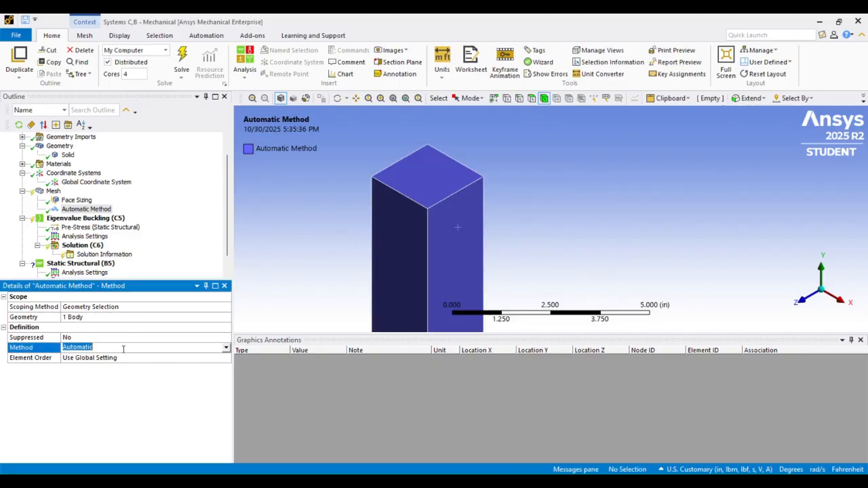
pyautogui.click(227, 349)
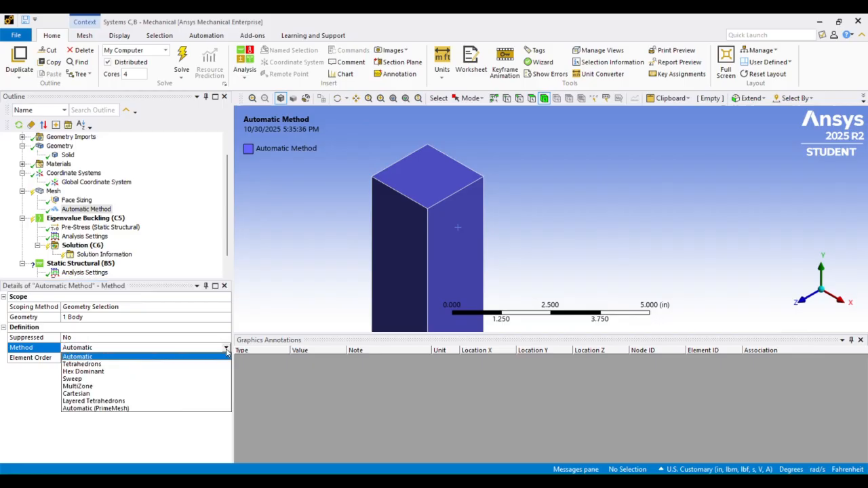
pyautogui.click(197, 379)
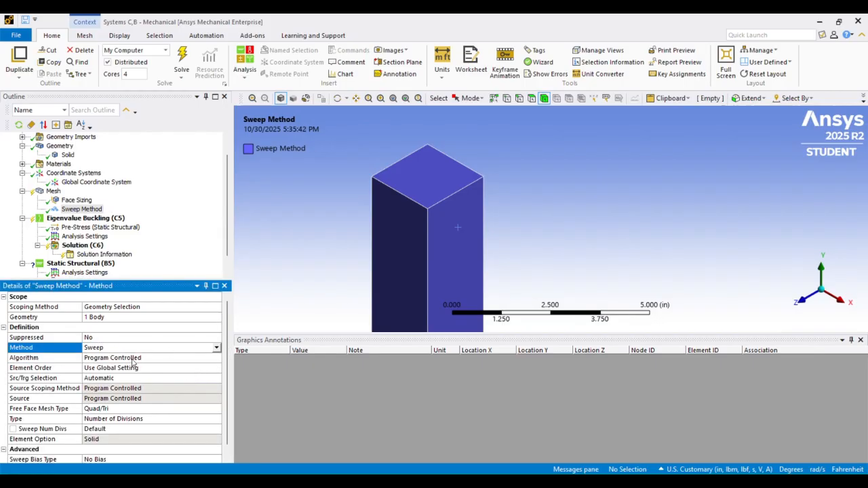
# Set the sweep's Src/Trg Selection to Manual Source and Target and assign the column's top end face as the source
pyautogui.scroll(-1, 133, 365)
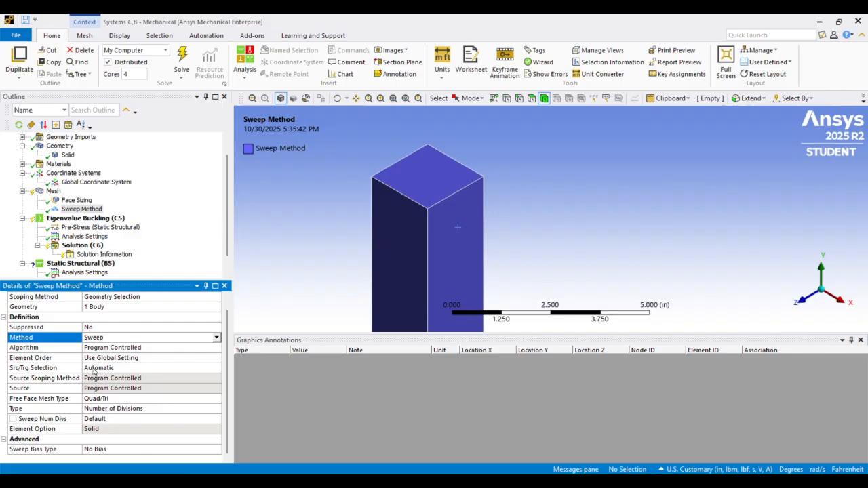
pyautogui.click(98, 369)
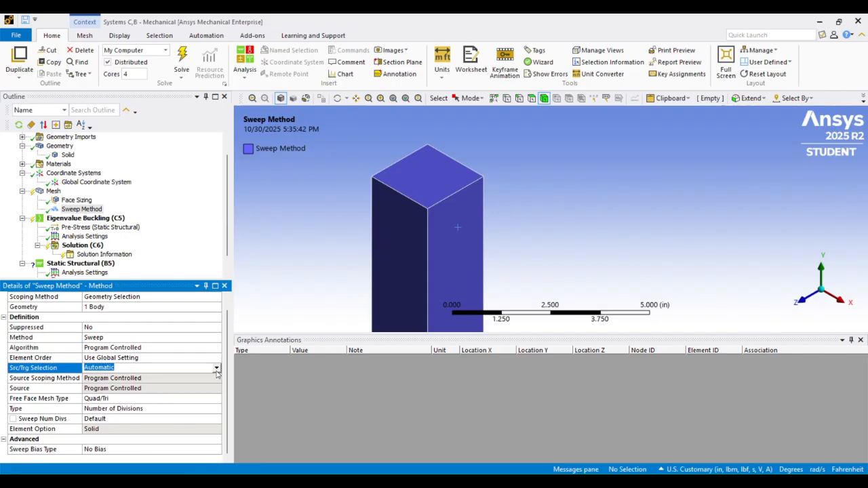
pyautogui.click(217, 369)
pyautogui.click(156, 388)
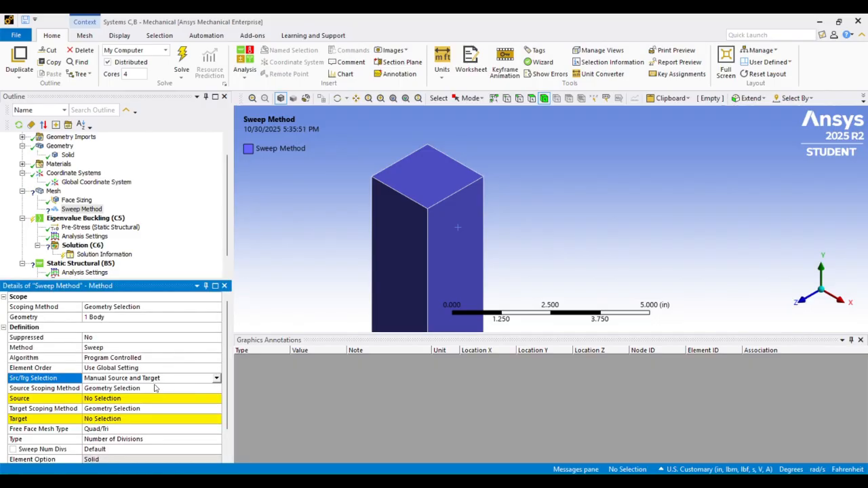
pyautogui.click(96, 399)
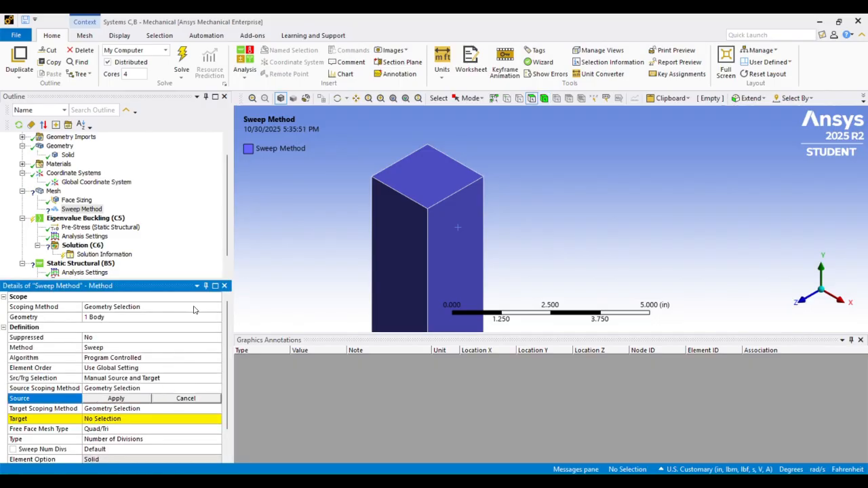
pyautogui.click(427, 181)
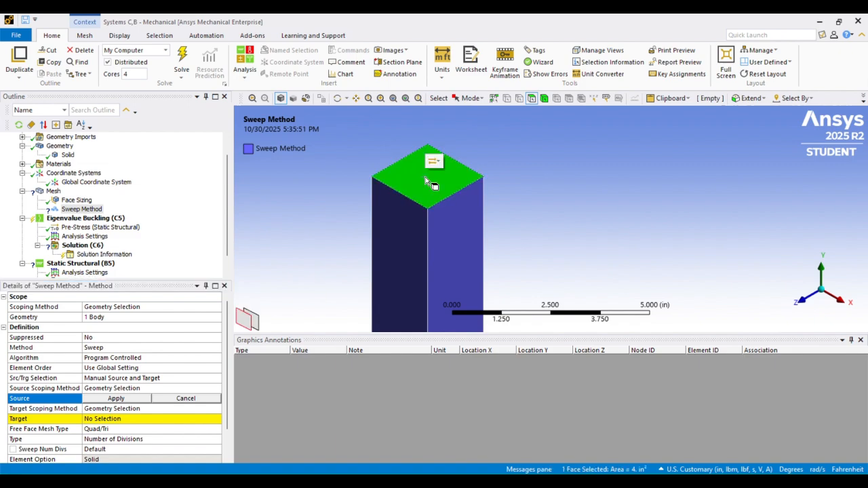
pyautogui.click(116, 399)
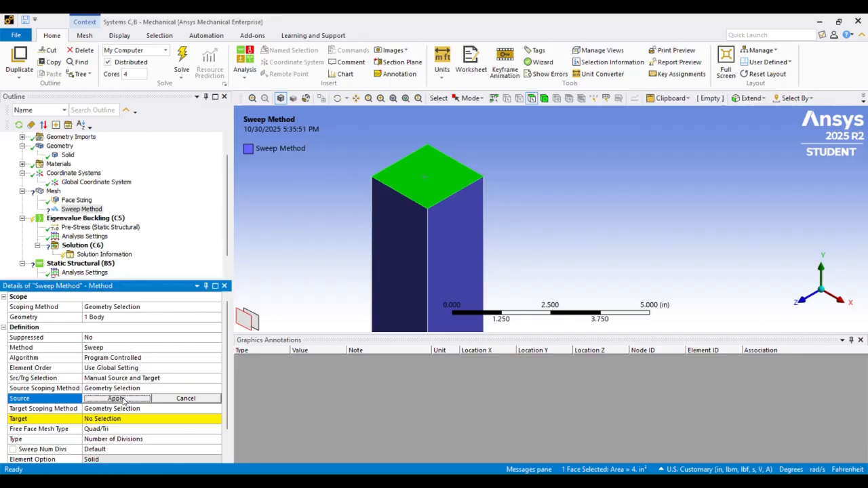
# Assign the column's bottom end face as the target of the sweep method
pyautogui.click(111, 418)
pyautogui.scroll(-3, 413, 149)
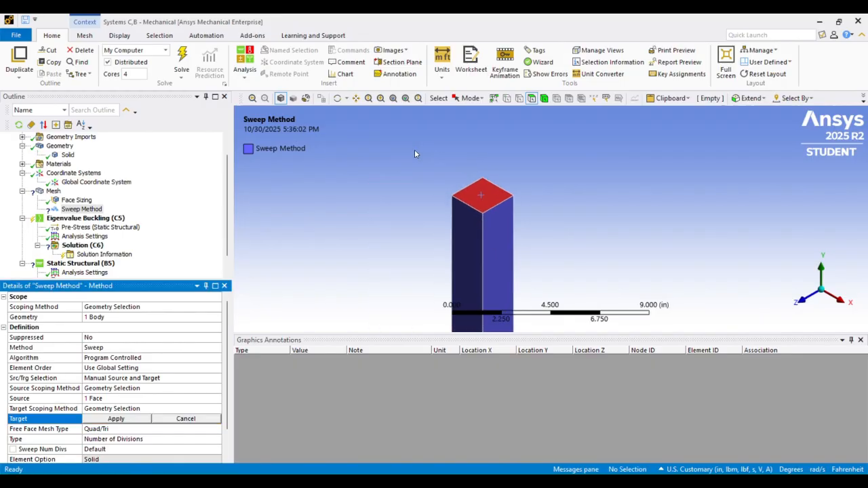
pyautogui.moveTo(415, 149); pyautogui.dragTo(502, 190, button='middle')
pyautogui.click(523, 209)
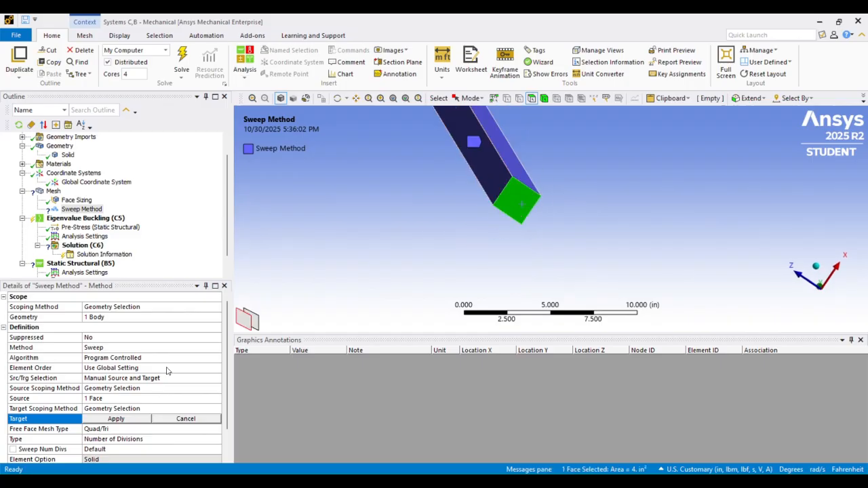
pyautogui.click(117, 419)
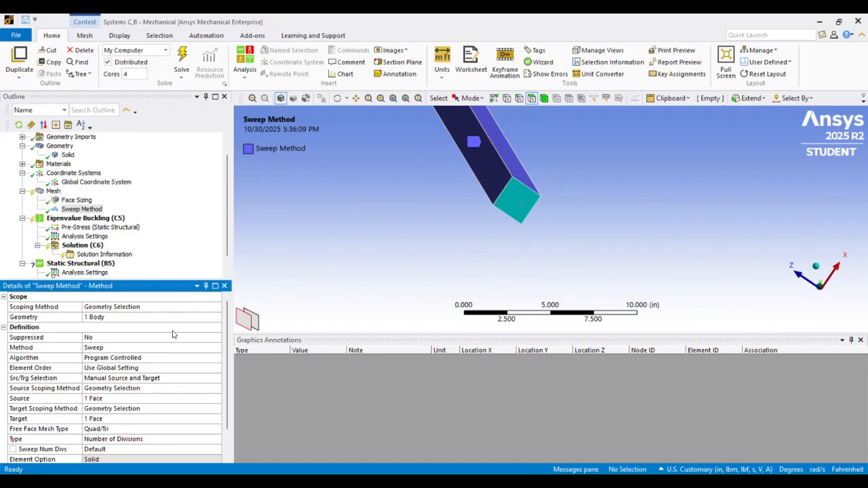
# Set the sweep method's free face mesh type to All Quad and its number of divisions to 240
pyautogui.click(158, 429)
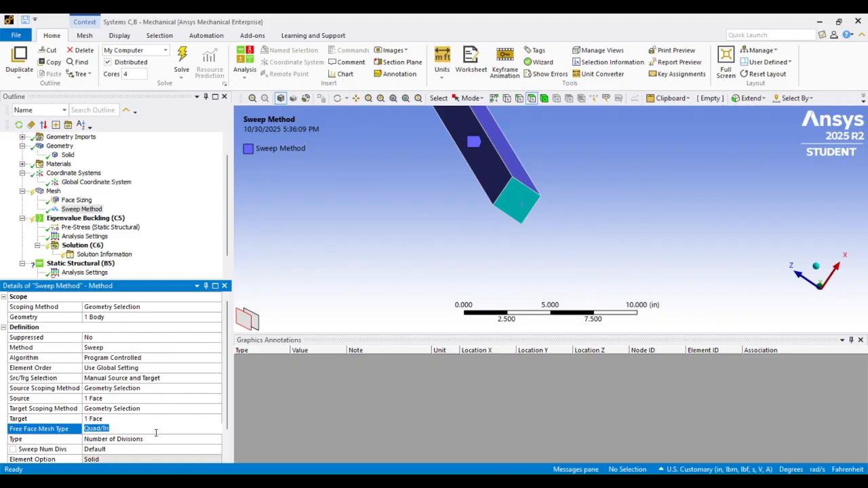
pyautogui.click(217, 430)
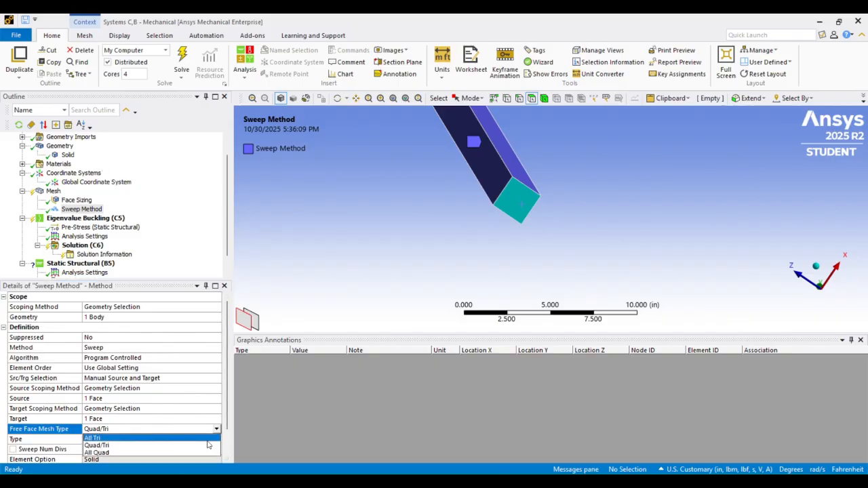
pyautogui.click(196, 452)
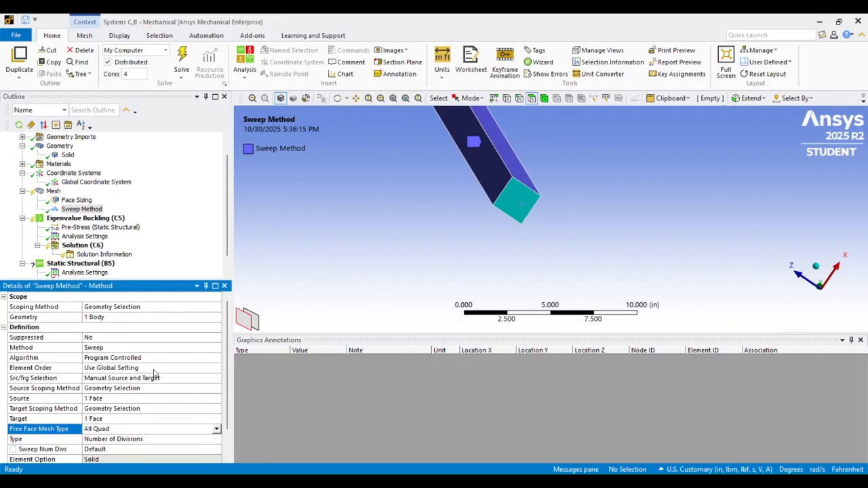
pyautogui.scroll(-1, 138, 371)
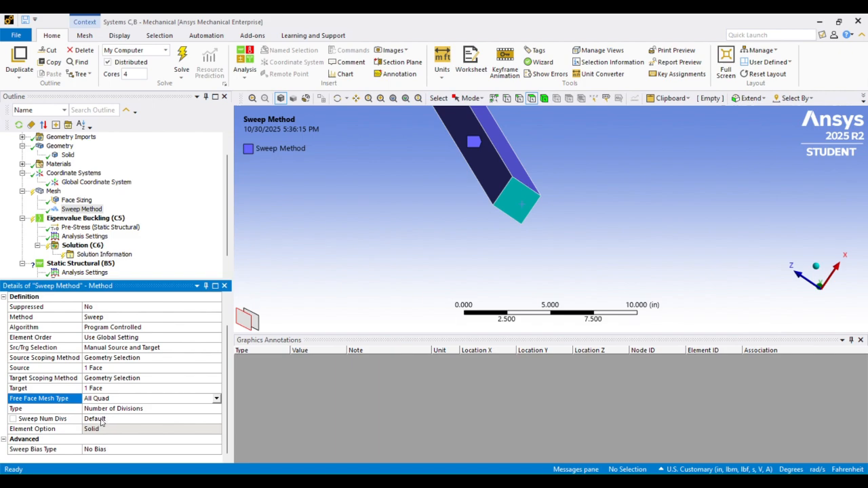
pyautogui.click(101, 420)
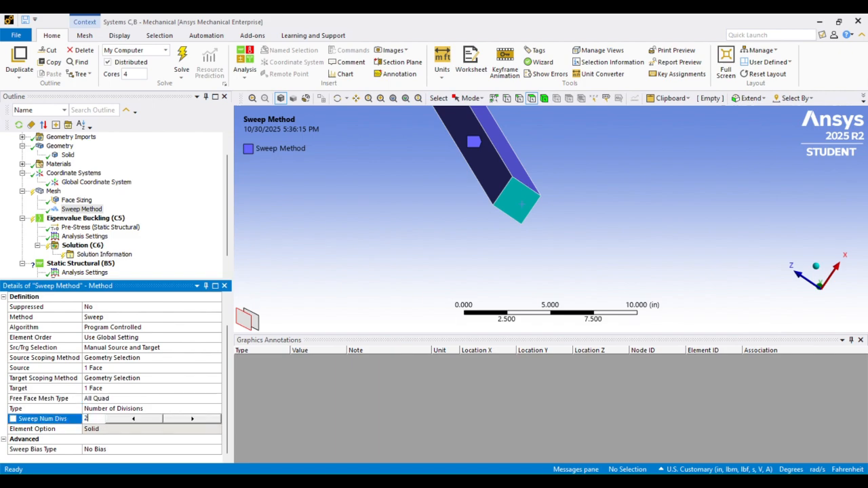
pyautogui.write('240')
pyautogui.press('Return')
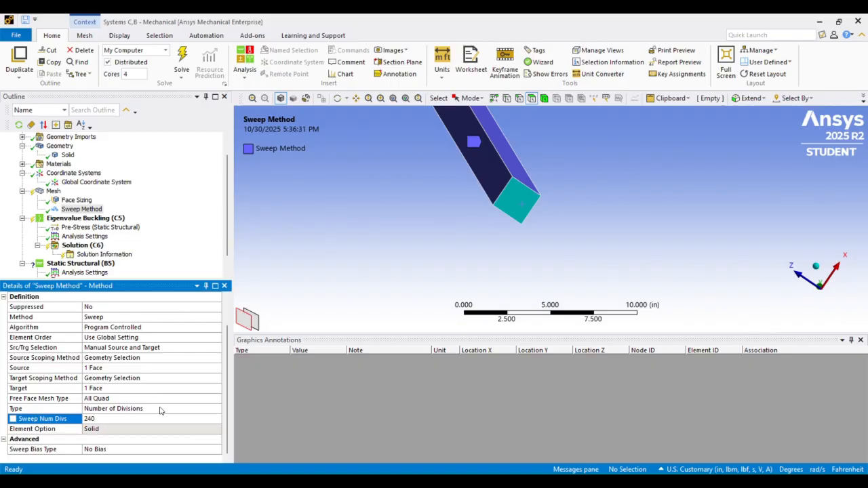
pyautogui.click(54, 192)
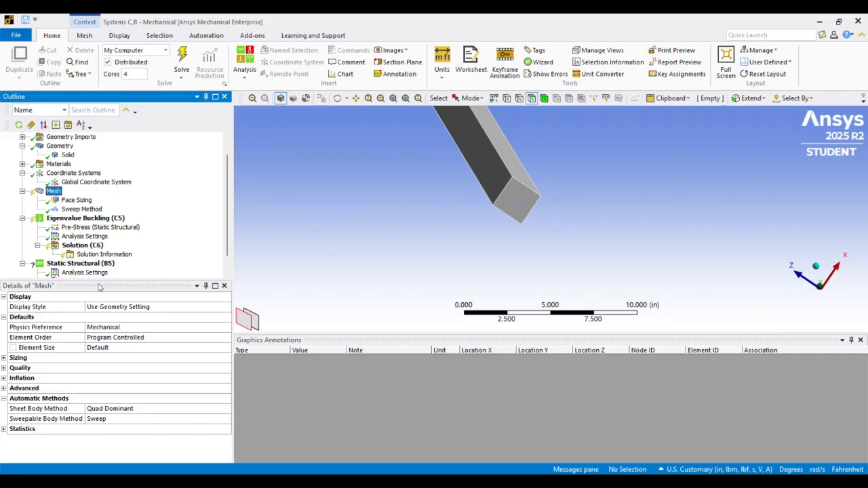
# Set the mesh element order to Quadratic and generate the mesh
pyautogui.click(210, 339)
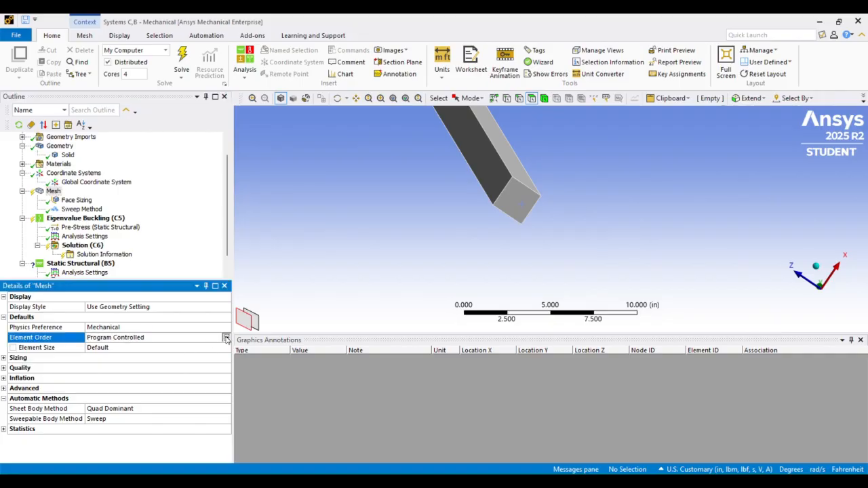
pyautogui.click(226, 338)
pyautogui.click(180, 361)
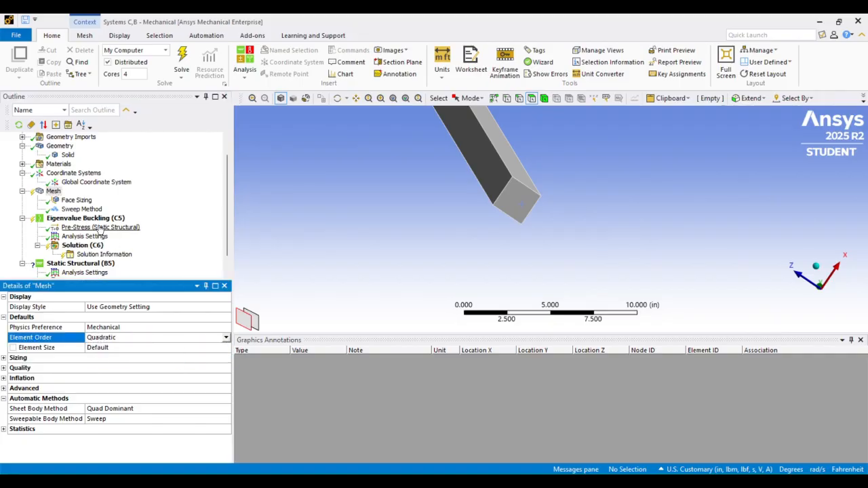
pyautogui.click(53, 193)
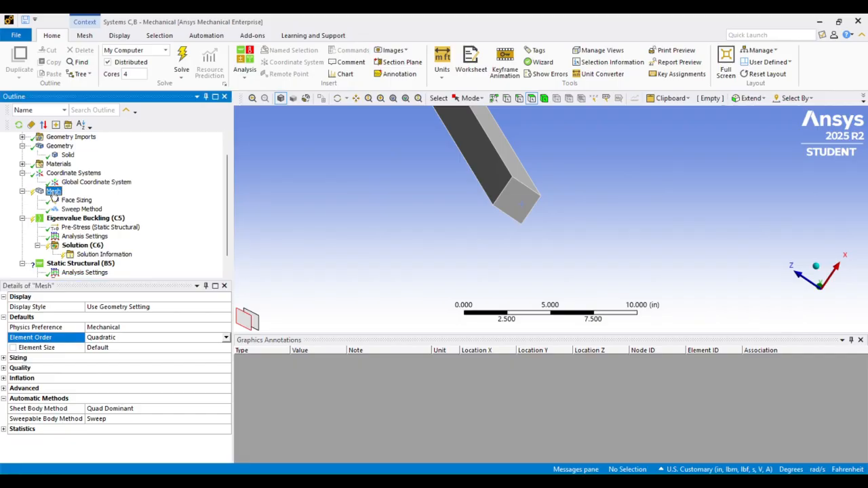
pyautogui.rightClick(53, 194)
pyautogui.click(93, 228)
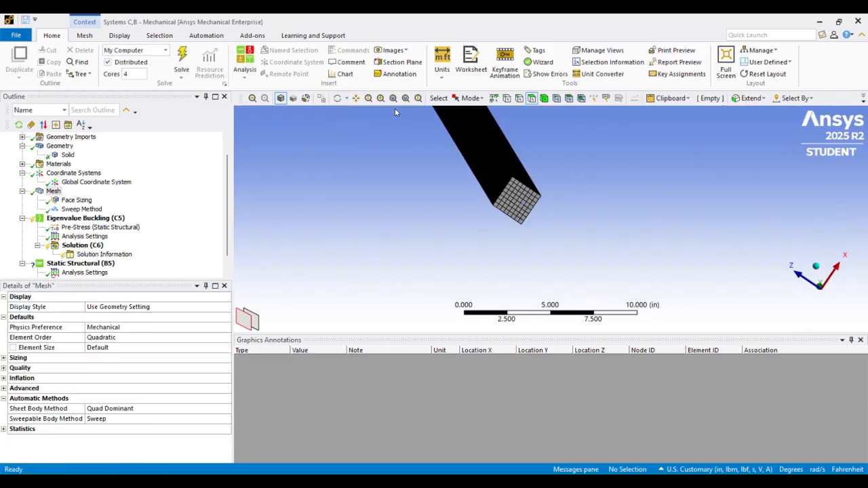
# Examine the generated mesh along the column's length and on its top end face
pyautogui.click(356, 101)
pyautogui.moveTo(450, 188); pyautogui.dragTo(446, 258)
pyautogui.scroll(-3, 455, 180)
pyautogui.moveTo(456, 180); pyautogui.dragTo(458, 264, button='middle')
pyautogui.moveTo(503, 183); pyautogui.dragTo(463, 208)
pyautogui.scroll(1, 471, 183)
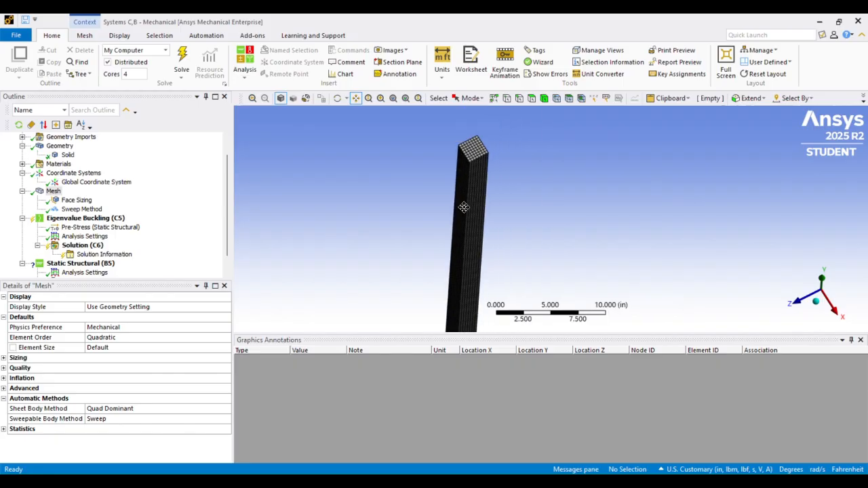
pyautogui.scroll(5, 463, 208)
pyautogui.moveTo(434, 132); pyautogui.dragTo(465, 206)
pyautogui.scroll(2, 460, 198)
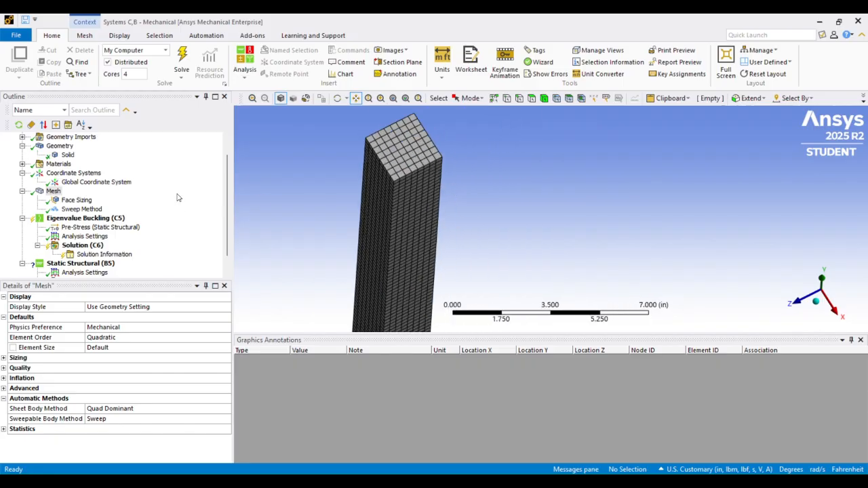
pyautogui.scroll(-1, 67, 215)
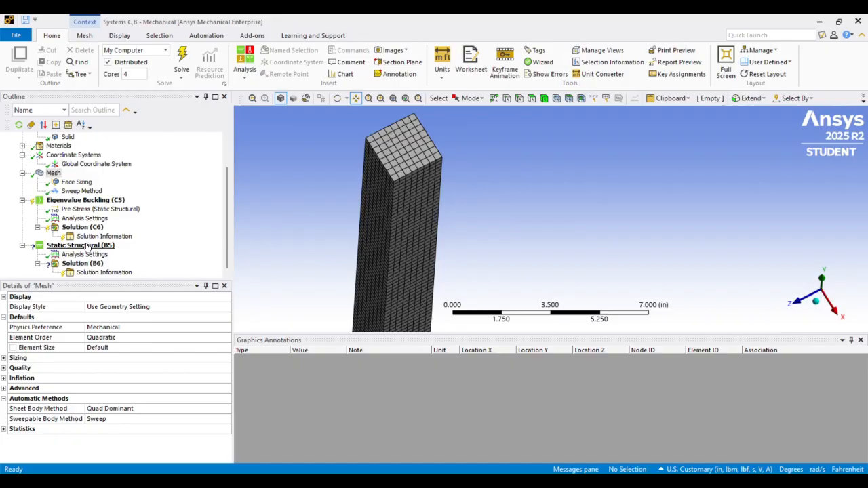
pyautogui.click(84, 211)
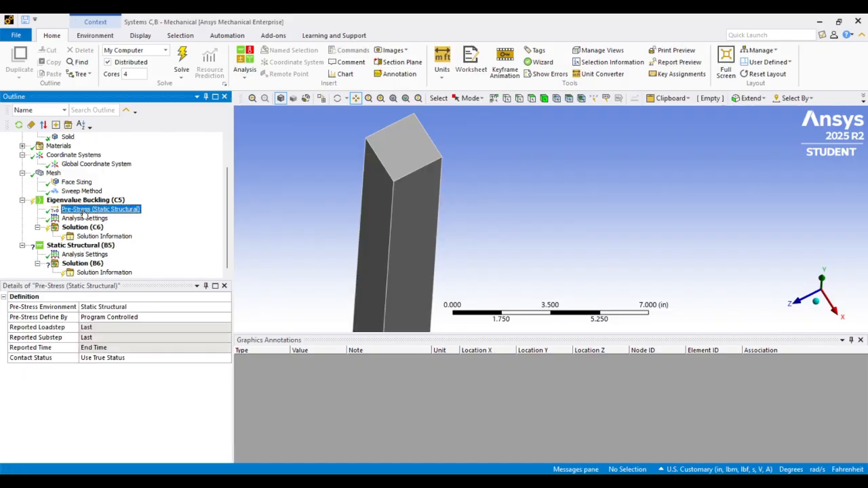
pyautogui.click(80, 246)
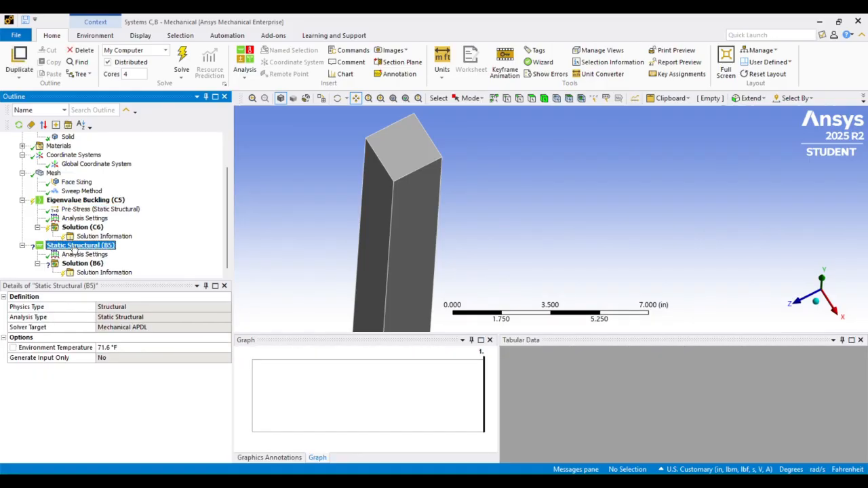
pyautogui.rightClick(75, 249)
pyautogui.moveTo(123, 254)
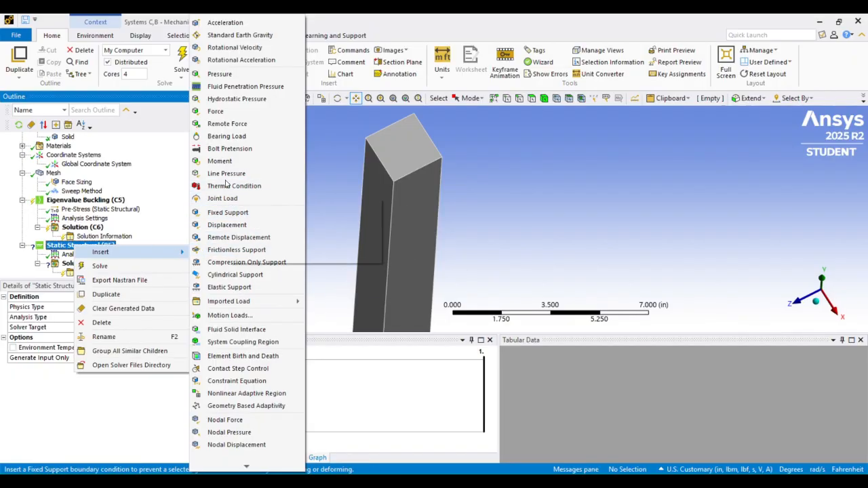
pyautogui.press('Escape')
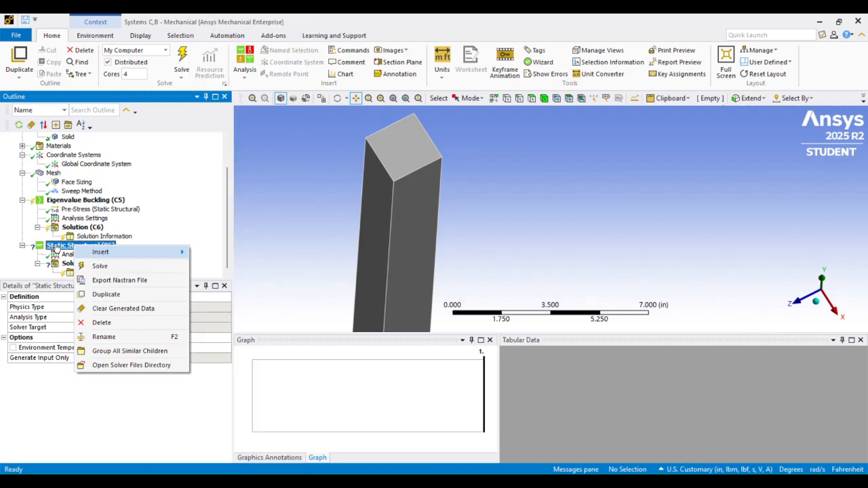
pyautogui.press('Escape')
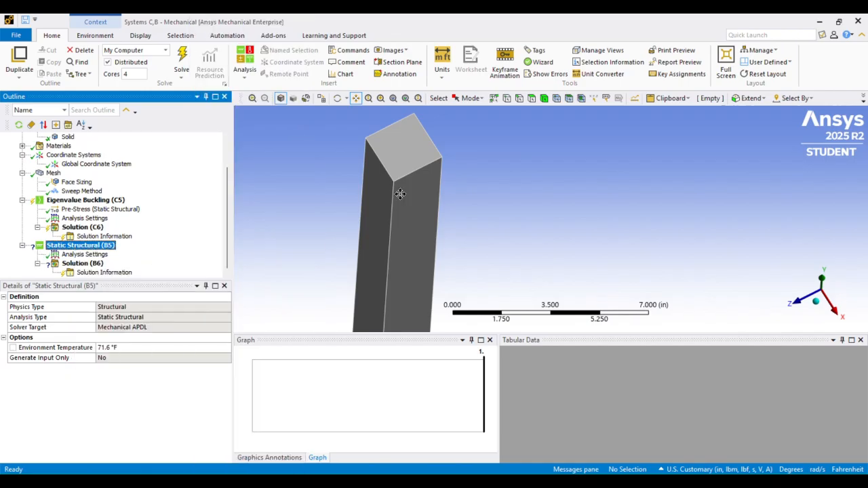
# Examine the column's top end face and its orientation relative to the global axes
pyautogui.scroll(-1, 411, 159)
pyautogui.scroll(-6, 411, 161)
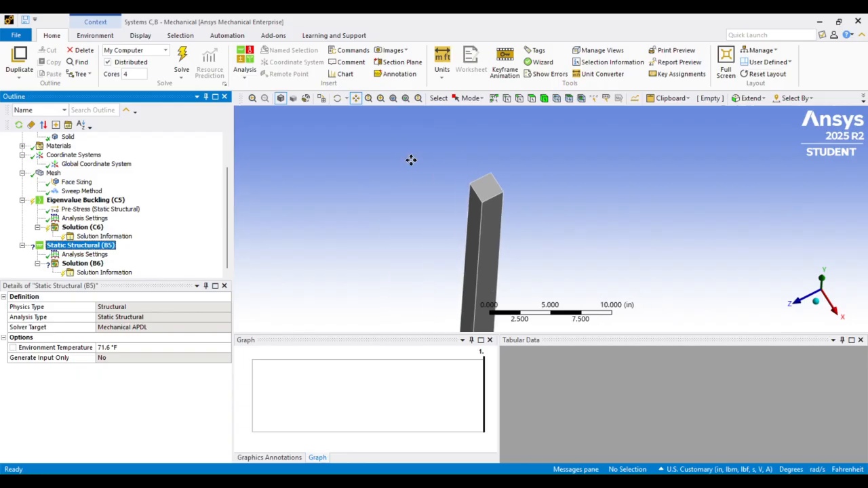
pyautogui.scroll(6, 412, 161)
pyautogui.scroll(3, 412, 163)
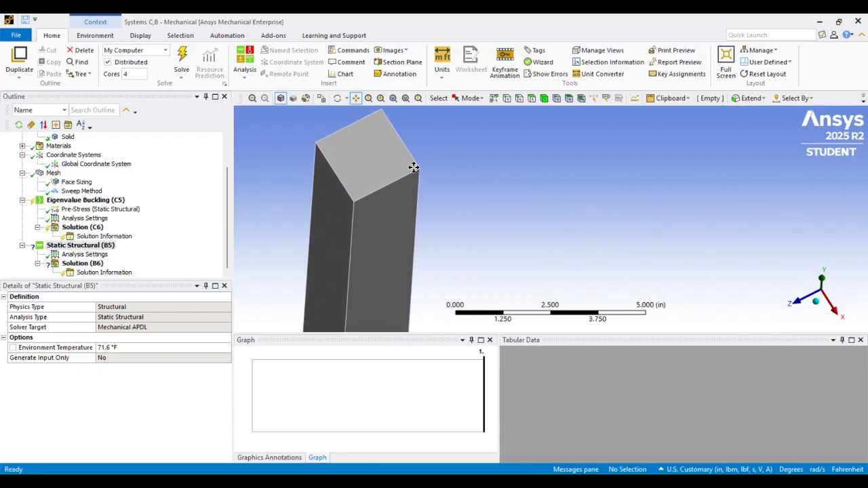
pyautogui.scroll(-3, 411, 169)
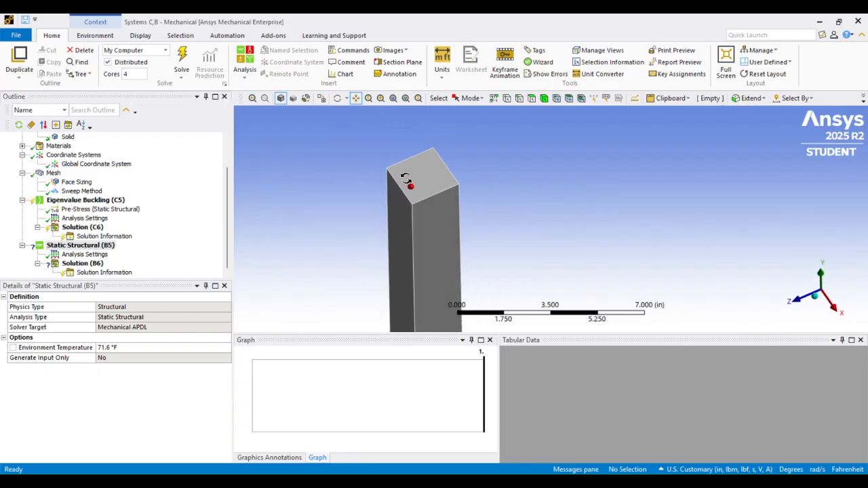
pyautogui.scroll(4, 404, 179)
pyautogui.moveTo(368, 151); pyautogui.dragTo(399, 150, button='middle')
pyautogui.moveTo(377, 159); pyautogui.dragTo(409, 143)
pyautogui.scroll(-2, 409, 143)
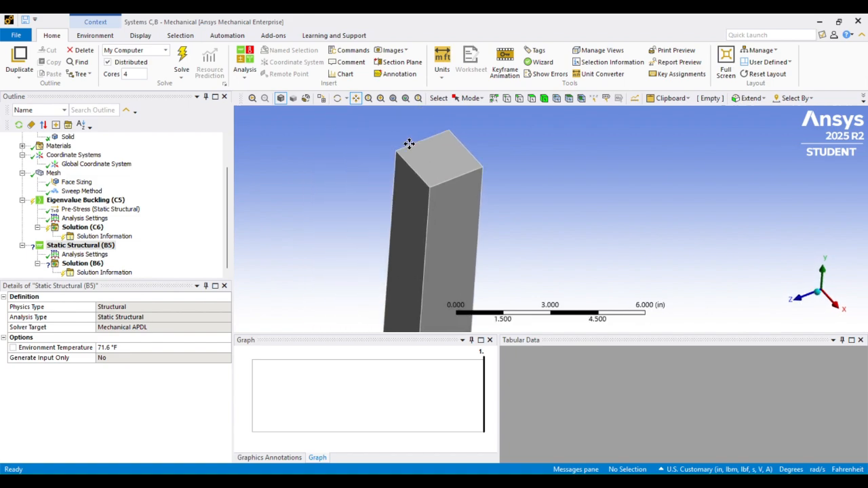
pyautogui.moveTo(415, 142); pyautogui.dragTo(409, 141, button='middle')
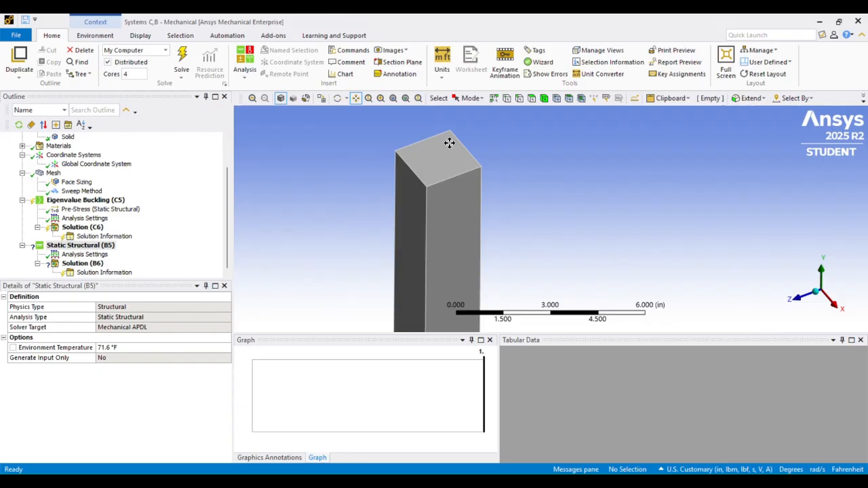
# Add a remote displacement to the static structural analysis and scope it to the column's top end face
pyautogui.click(97, 246)
pyautogui.click(74, 247)
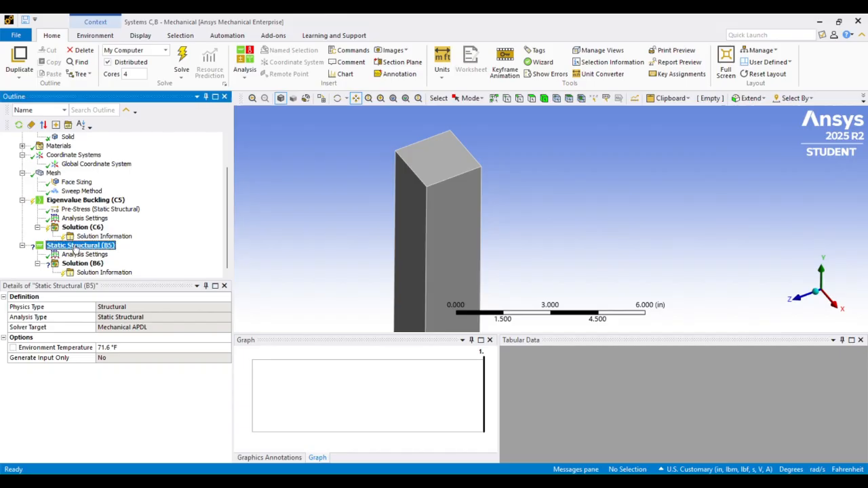
pyautogui.rightClick(76, 248)
pyautogui.moveTo(129, 257)
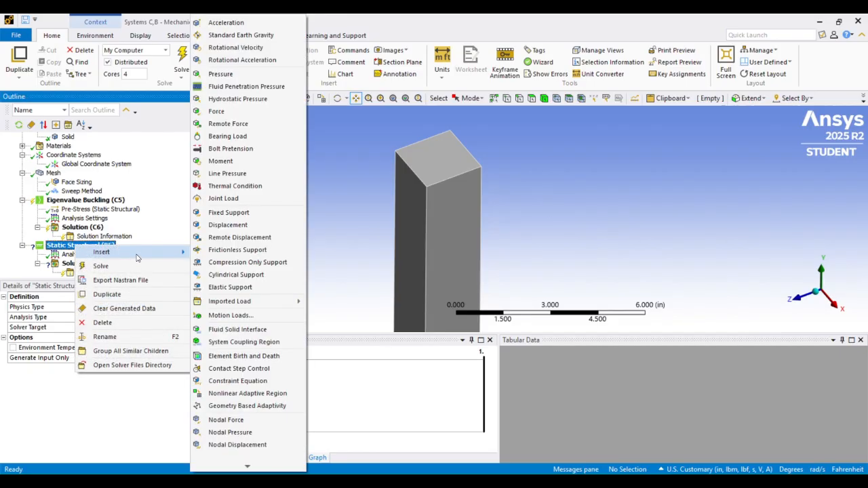
pyautogui.click(230, 238)
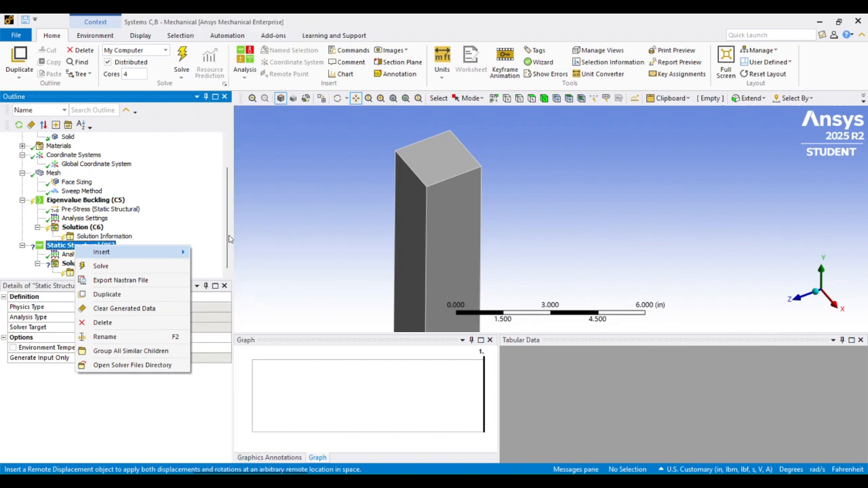
pyautogui.click(532, 99)
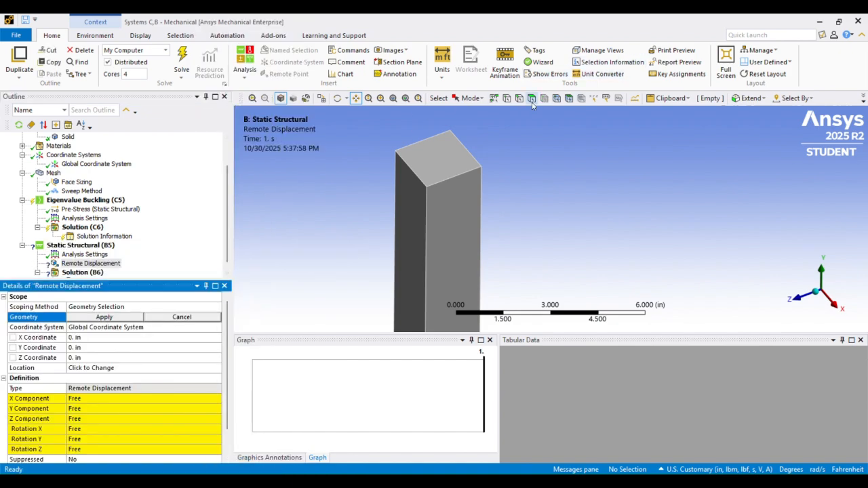
pyautogui.click(444, 160)
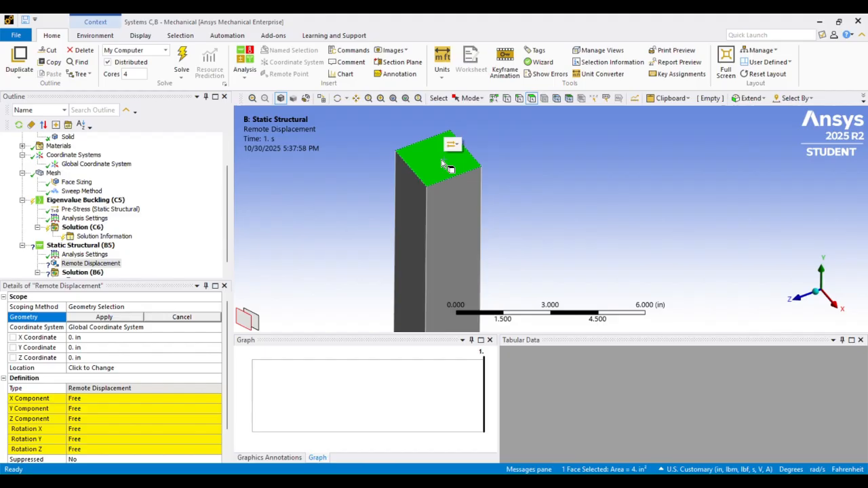
pyautogui.click(105, 317)
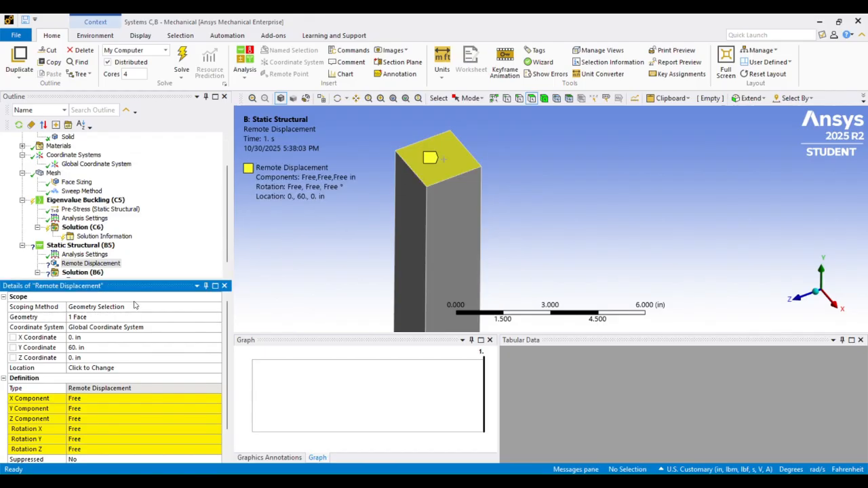
# Set the X and Y components of the top face's remote displacement to 0 in
pyautogui.scroll(-1, 108, 350)
pyautogui.click(91, 368)
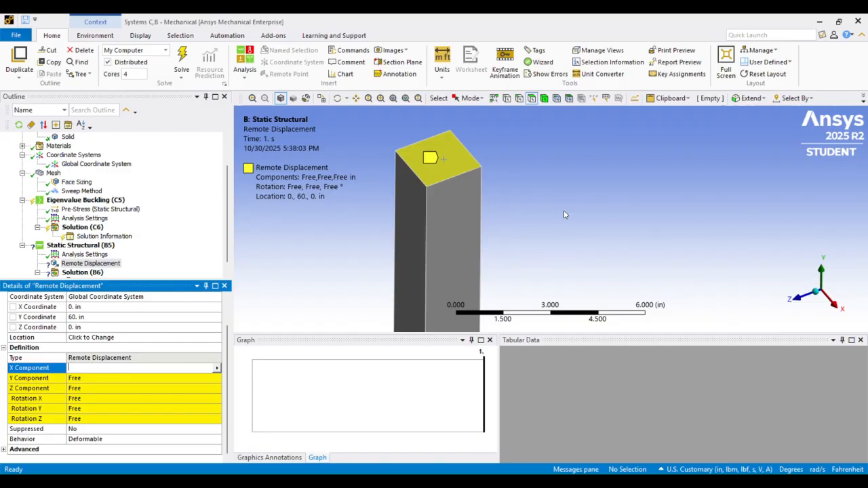
pyautogui.click(85, 390)
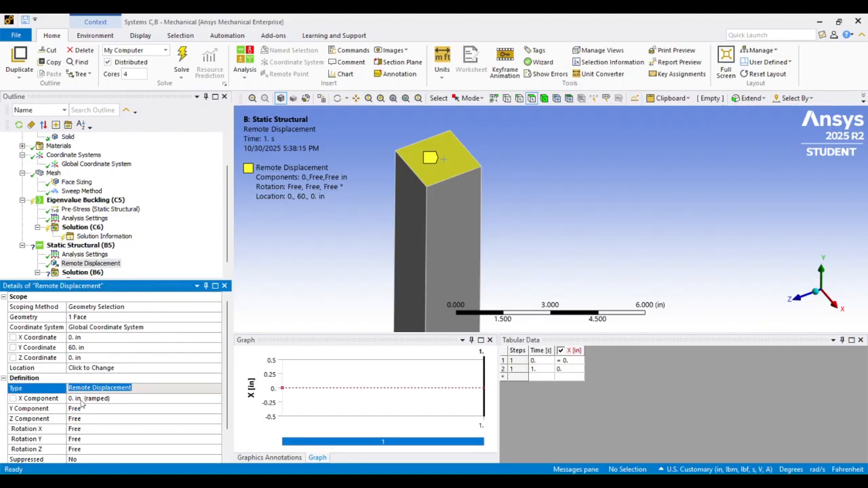
pyautogui.click(76, 409)
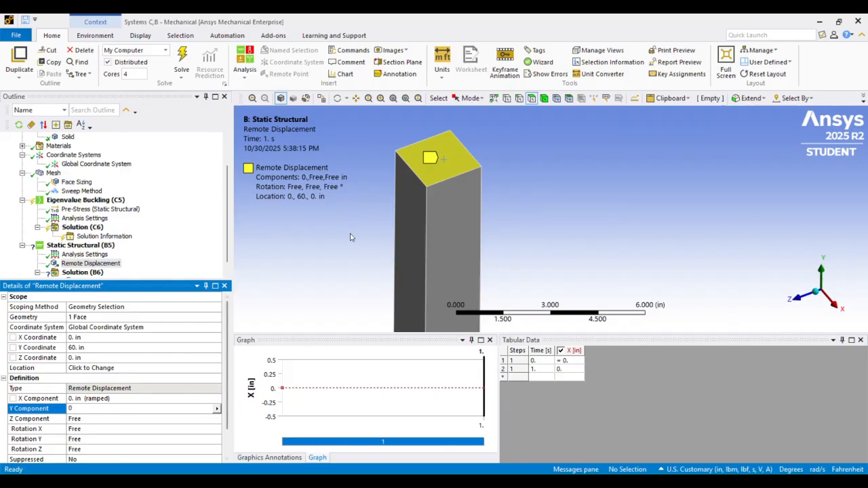
pyautogui.press('Return')
# Check the full column against the global coordinate system to identify its axis directions
pyautogui.scroll(-3, 416, 149)
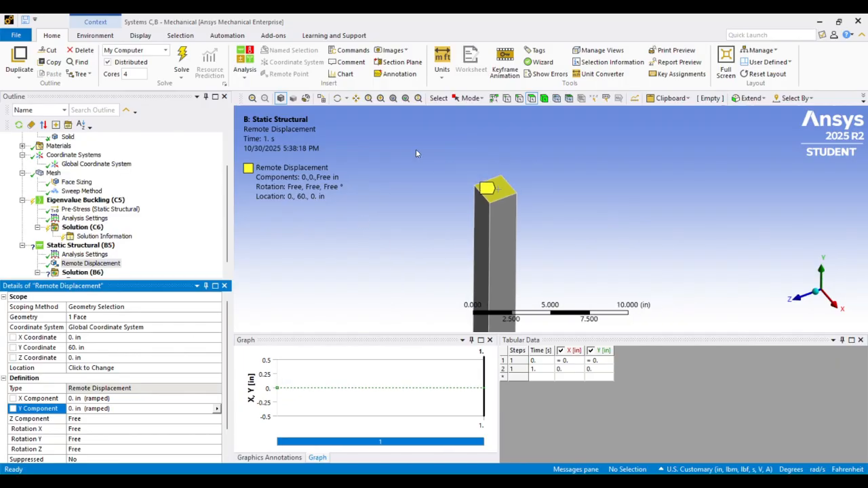
pyautogui.click(359, 104)
pyautogui.moveTo(448, 213); pyautogui.dragTo(380, 92)
pyautogui.scroll(-5, 407, 138)
pyautogui.moveTo(497, 234); pyautogui.dragTo(448, 173)
pyautogui.scroll(-1, 448, 173)
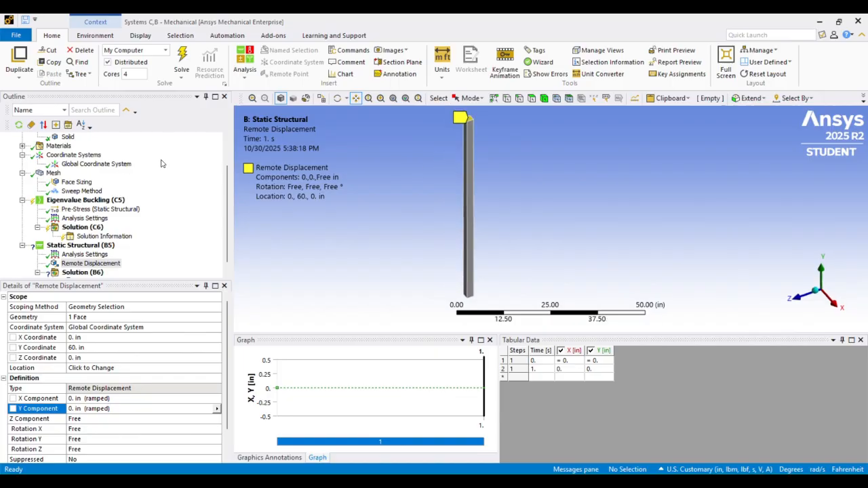
pyautogui.click(119, 167)
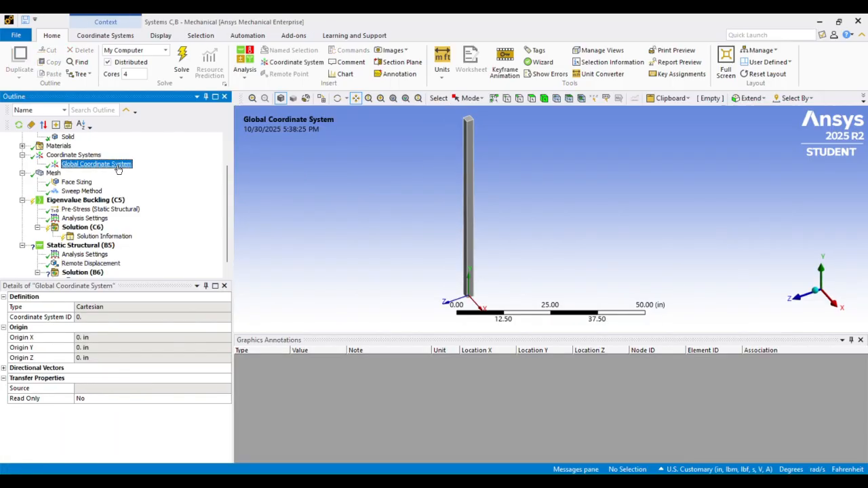
pyautogui.scroll(-1, 86, 262)
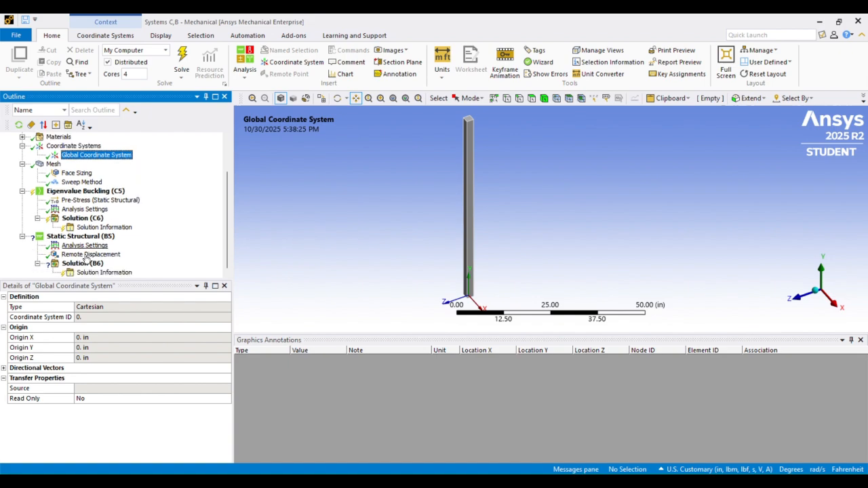
# Set the Y component of the top face's remote displacement to -0.001 in
pyautogui.click(84, 254)
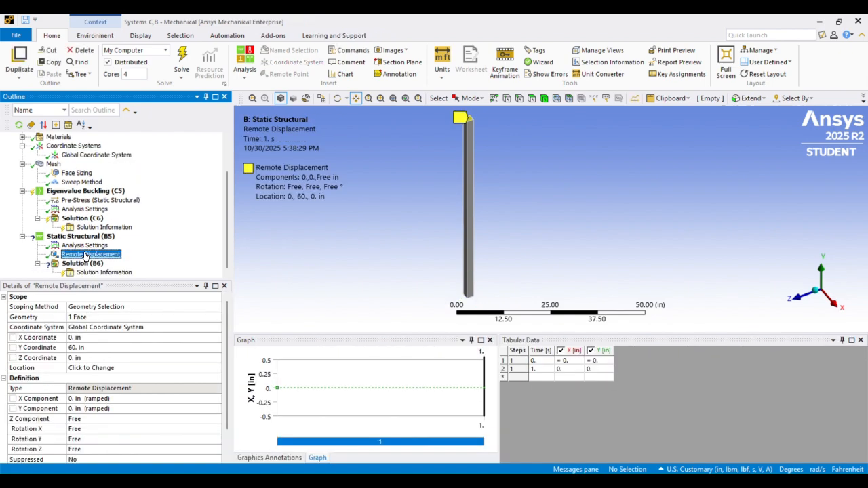
pyautogui.scroll(-1, 112, 380)
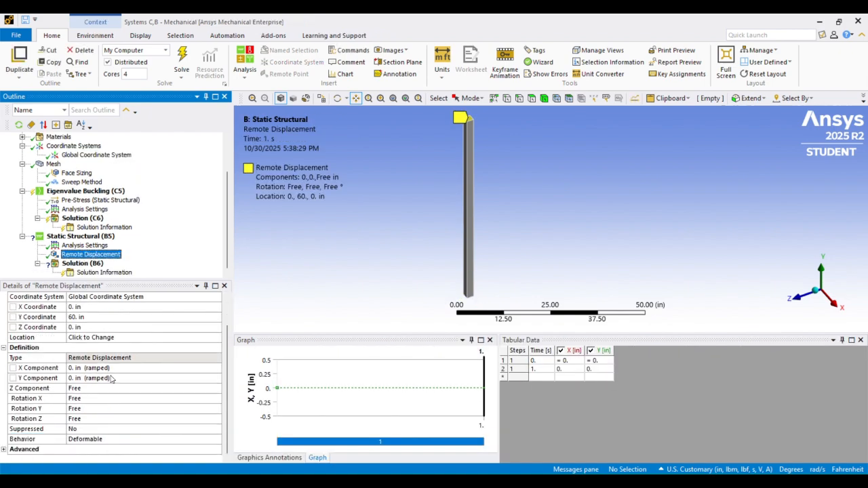
pyautogui.click(76, 378)
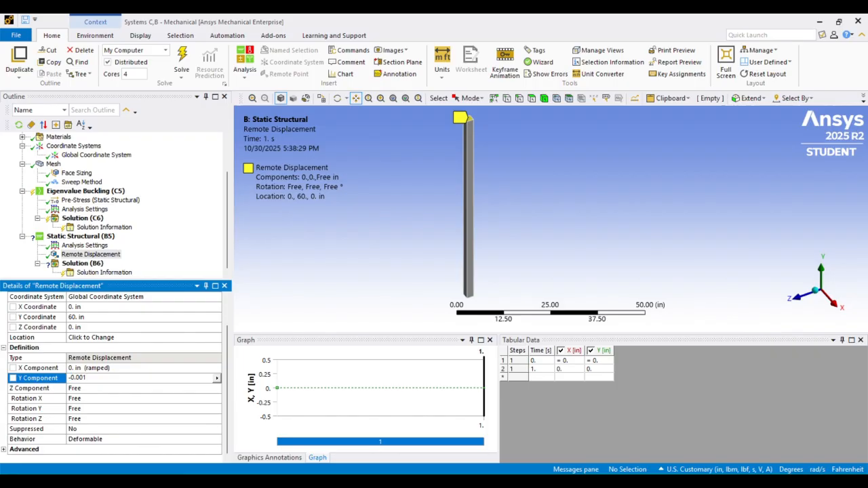
pyautogui.write('-0.001')
pyautogui.press('Return')
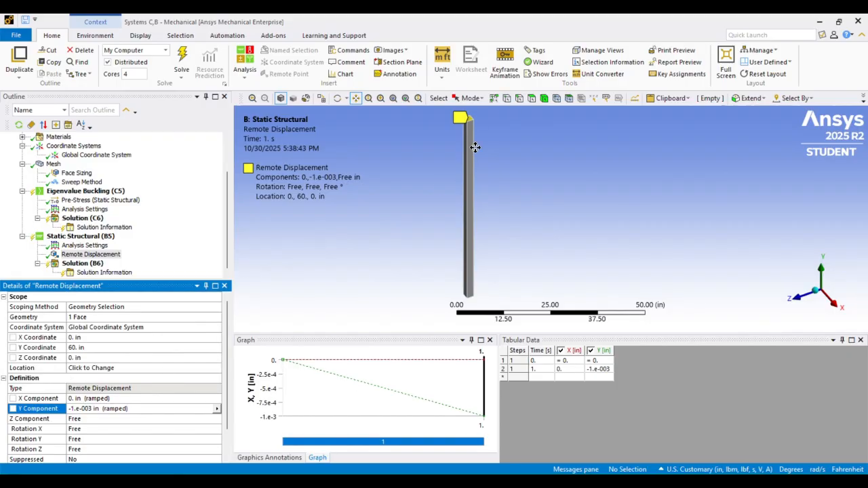
pyautogui.scroll(5, 475, 163)
pyautogui.moveTo(462, 161); pyautogui.dragTo(475, 177)
pyautogui.scroll(2, 475, 177)
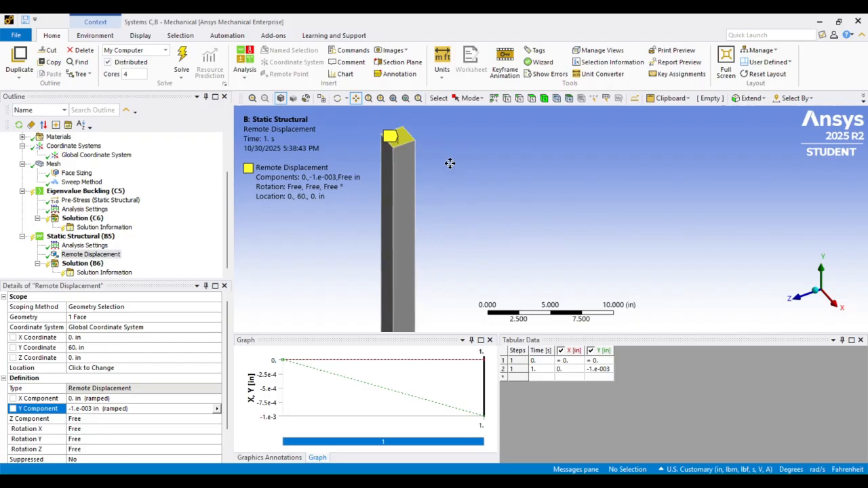
# Examine the column's top face and length to check the direction of the applied remote displacement
pyautogui.moveTo(411, 128); pyautogui.dragTo(496, 163)
pyautogui.scroll(4, 496, 163)
pyautogui.moveTo(419, 121); pyautogui.dragTo(469, 151)
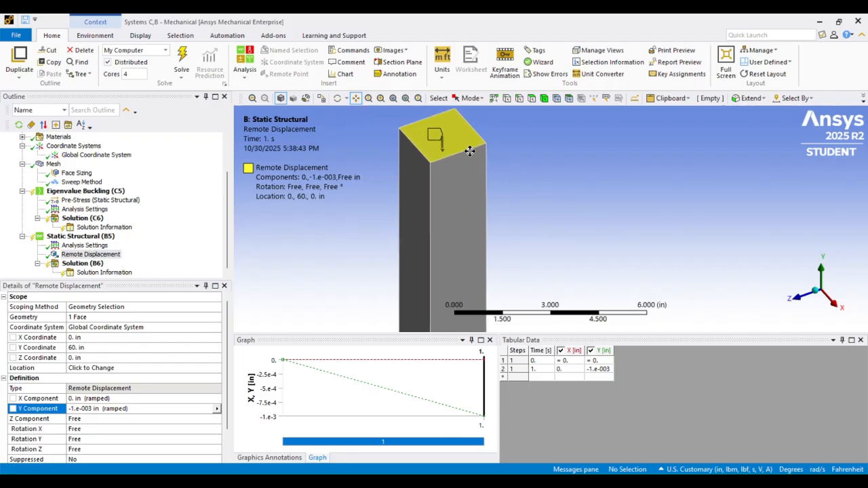
pyautogui.scroll(-4, 431, 160)
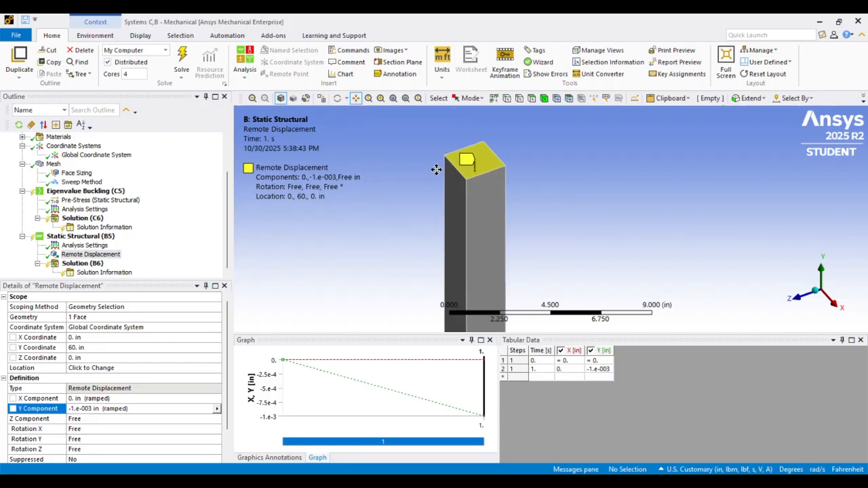
pyautogui.moveTo(478, 188); pyautogui.dragTo(453, 156)
pyautogui.scroll(-1, 453, 156)
pyautogui.scroll(-3, 453, 156)
pyautogui.scroll(-3, 479, 171)
pyautogui.moveTo(496, 223); pyautogui.dragTo(451, 151)
pyautogui.scroll(-1, 466, 152)
pyautogui.scroll(-2, 453, 153)
pyautogui.scroll(-2, 451, 151)
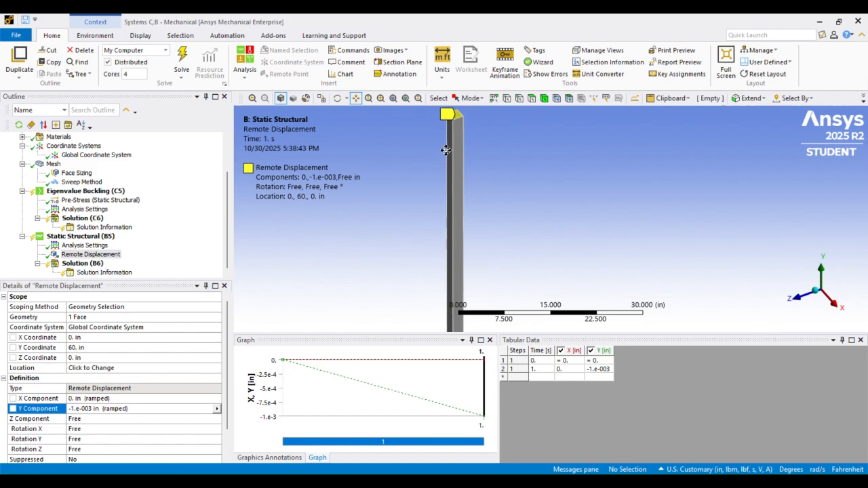
pyautogui.scroll(-2, 446, 151)
pyautogui.moveTo(467, 167); pyautogui.dragTo(454, 167)
pyautogui.scroll(-2, 458, 160)
pyautogui.scroll(1, 450, 167)
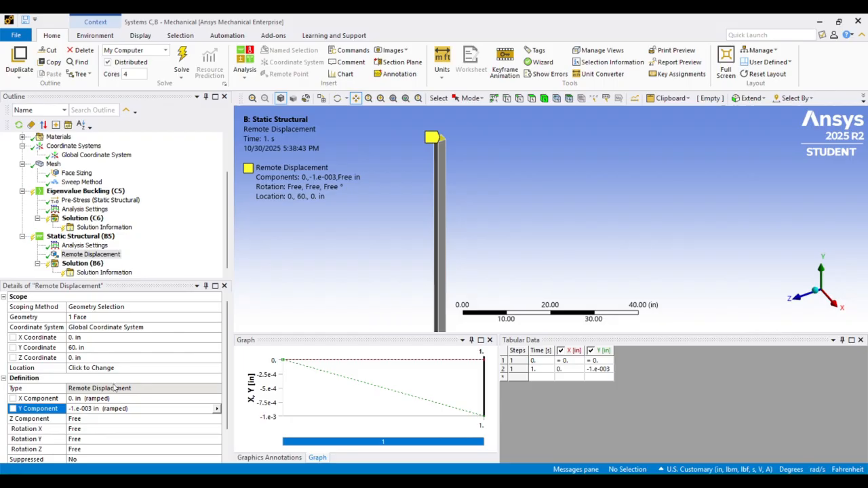
pyautogui.scroll(3, 471, 149)
pyautogui.moveTo(449, 149); pyautogui.dragTo(470, 178)
pyautogui.scroll(1, 470, 178)
pyautogui.scroll(3, 467, 147)
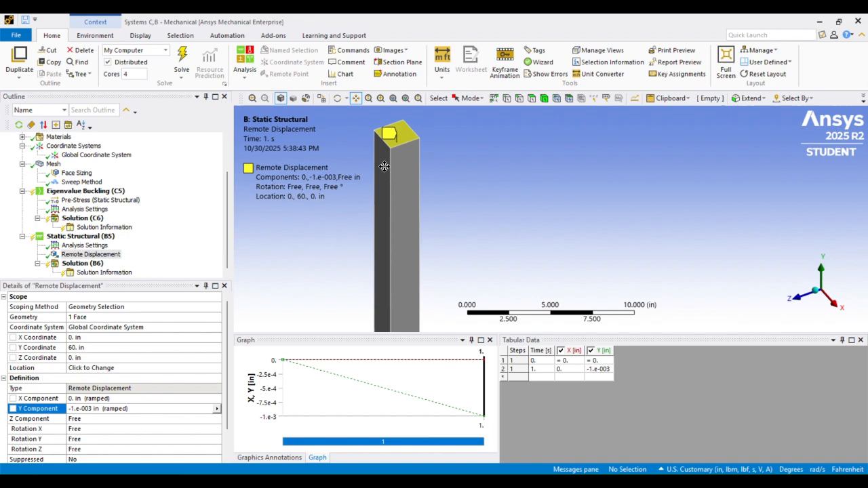
pyautogui.moveTo(395, 153); pyautogui.dragTo(460, 161)
pyautogui.scroll(3, 417, 149)
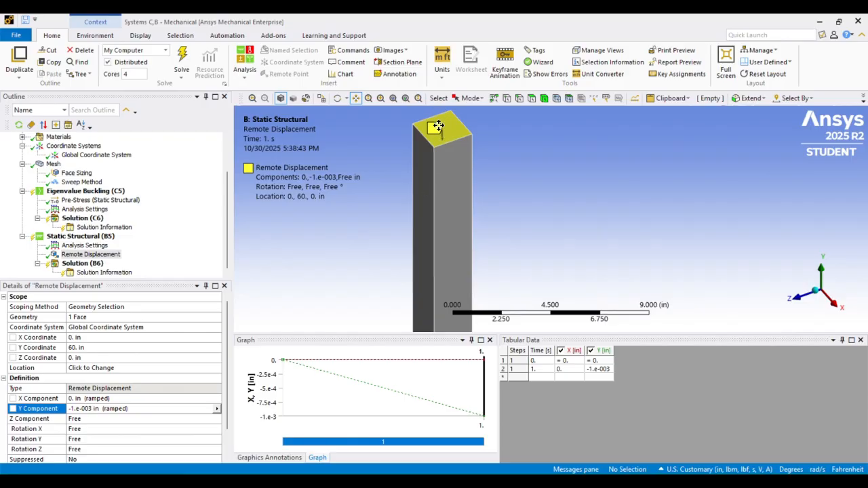
pyautogui.scroll(-2, 438, 125)
pyautogui.scroll(4, 438, 126)
pyautogui.moveTo(440, 128); pyautogui.dragTo(455, 157)
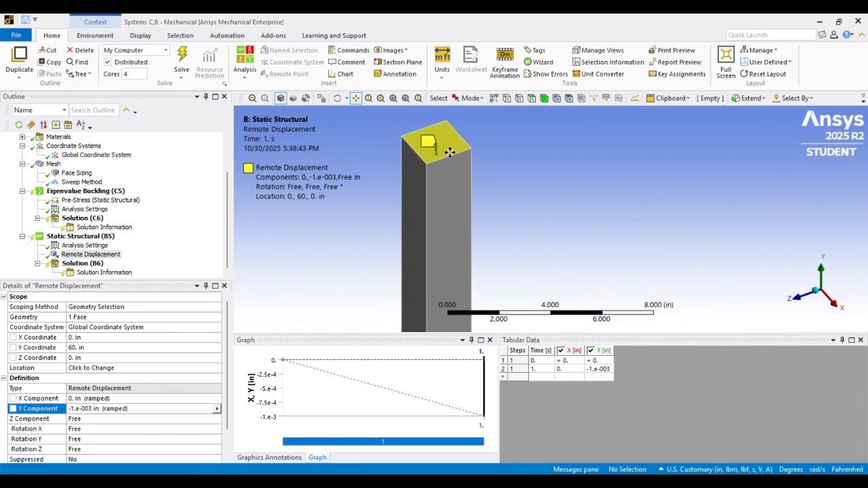
pyautogui.scroll(-3, 450, 152)
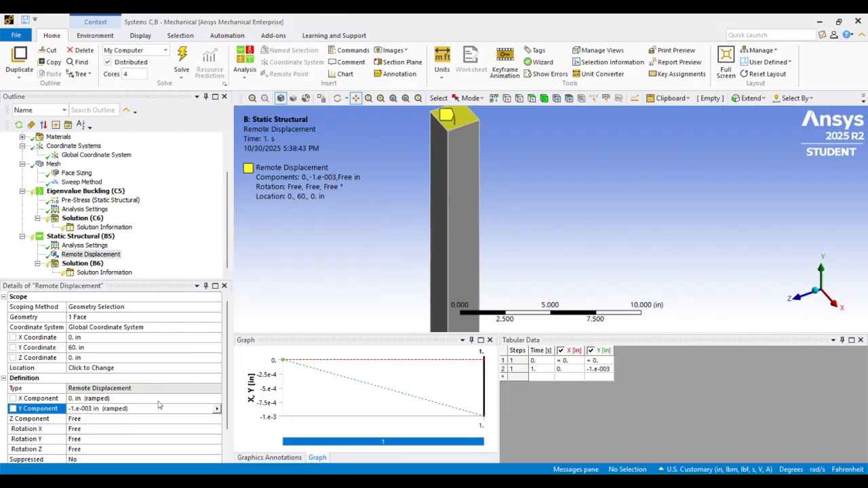
# Set the top face's remote displacement to Z component 0 in and rotations Y and Z 0°, leaving rotation X free
pyautogui.click(105, 419)
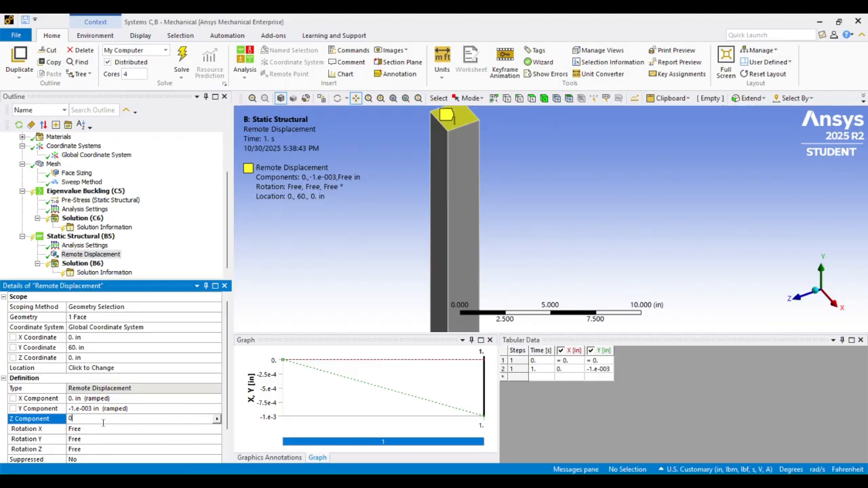
pyautogui.click(98, 429)
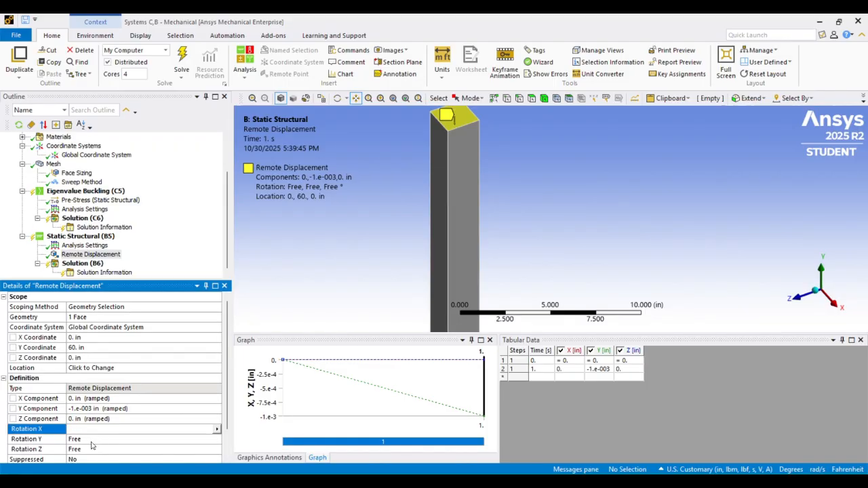
pyautogui.click(91, 440)
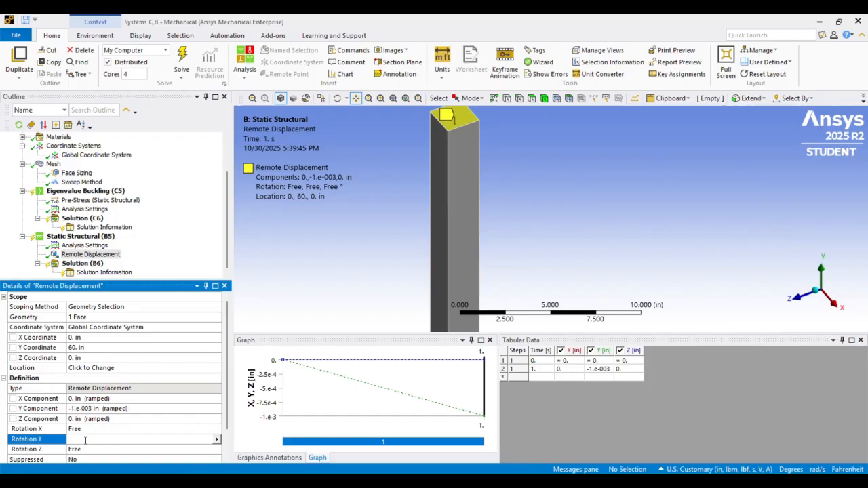
pyautogui.click(82, 449)
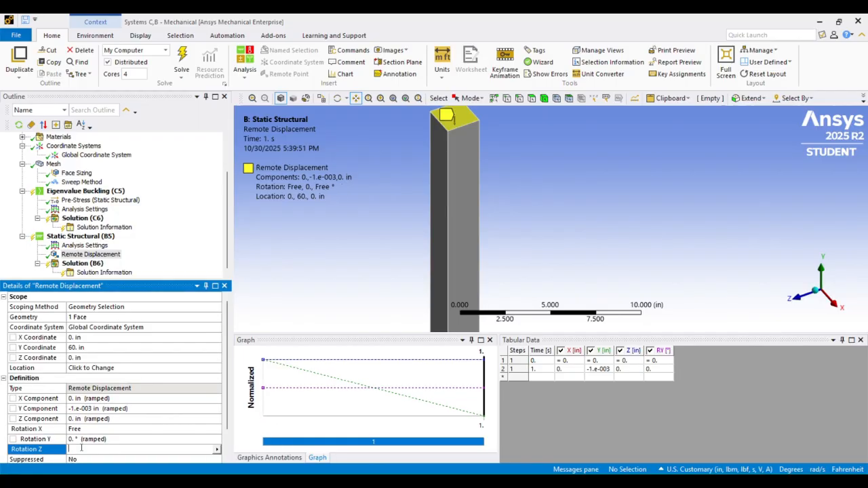
pyautogui.write('0')
pyautogui.press('Return')
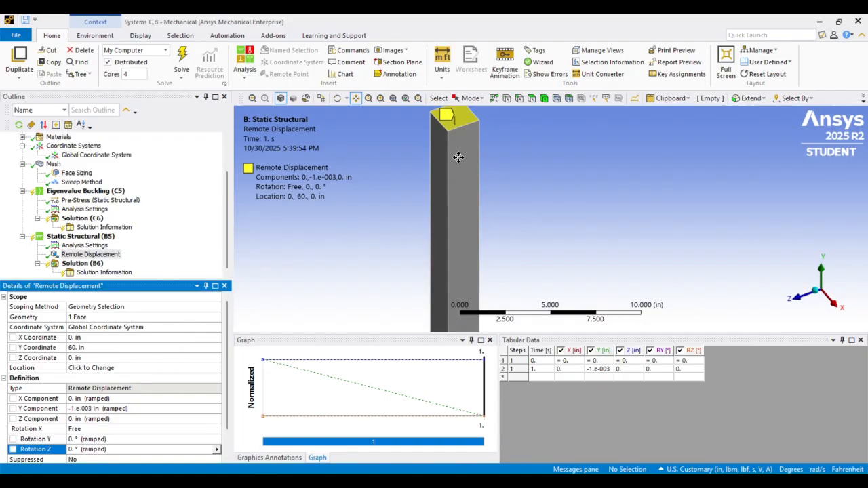
pyautogui.moveTo(459, 156); pyautogui.dragTo(458, 165)
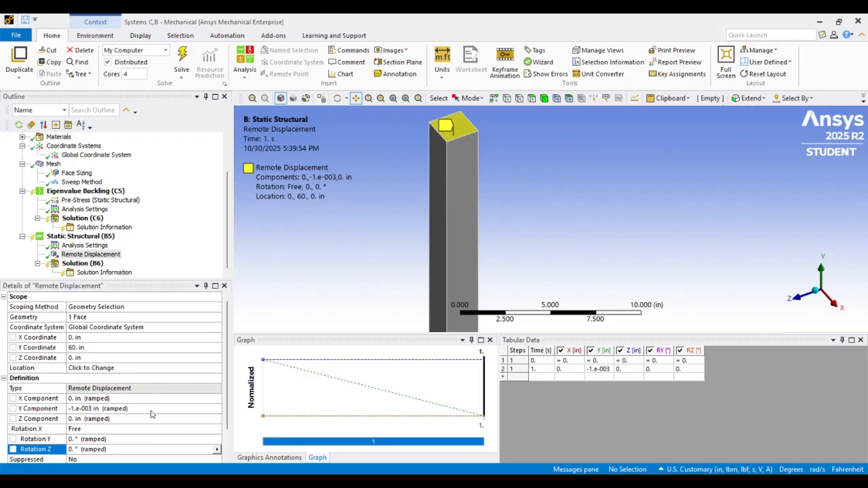
pyautogui.scroll(-1, 186, 378)
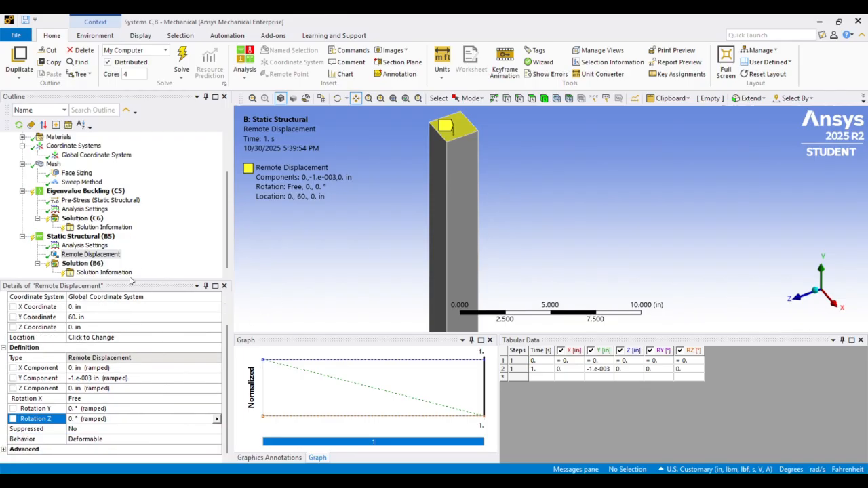
# Inspect the column's bottom end face and compare it with the global coordinate system's origin and axes
pyautogui.click(92, 239)
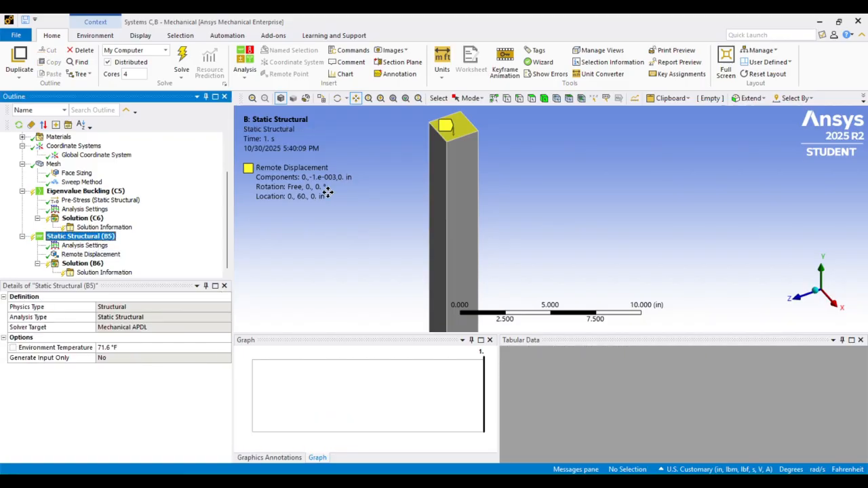
pyautogui.moveTo(484, 164); pyautogui.dragTo(471, 192, button='middle')
pyautogui.scroll(-5, 472, 192)
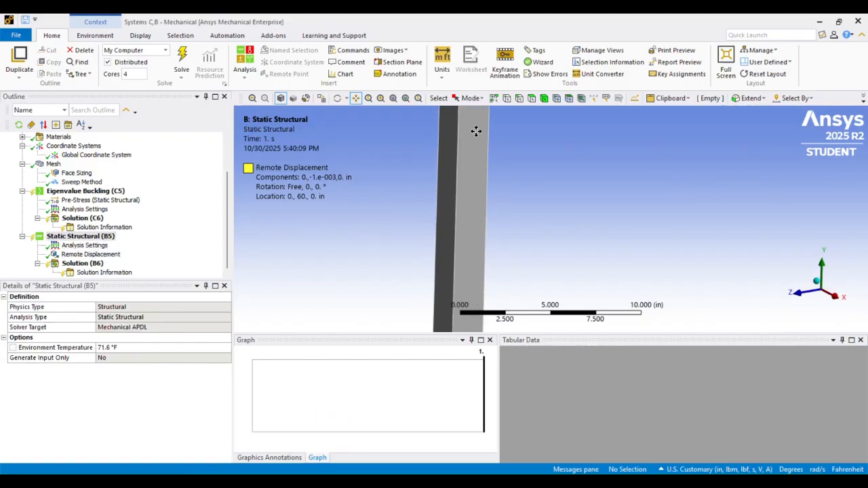
pyautogui.moveTo(501, 190); pyautogui.dragTo(477, 132)
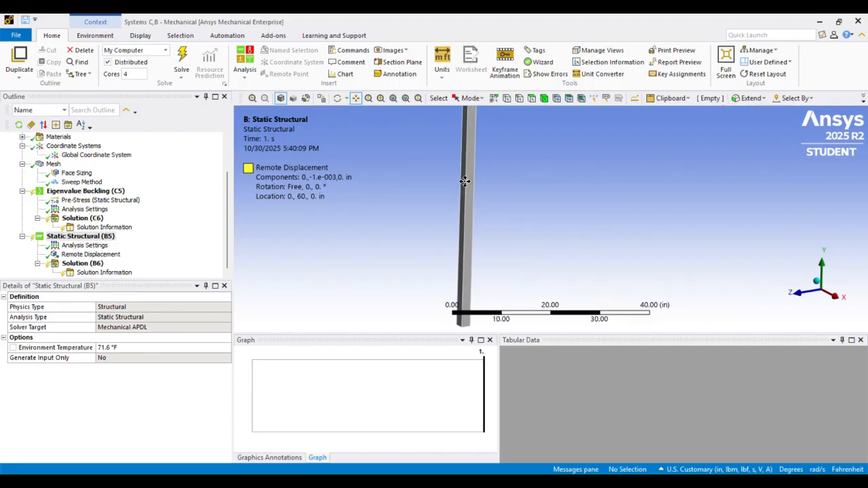
pyautogui.moveTo(465, 182); pyautogui.dragTo(462, 137, button='middle')
pyautogui.scroll(3, 482, 253)
pyautogui.moveTo(428, 244); pyautogui.dragTo(477, 176)
pyautogui.scroll(4, 477, 176)
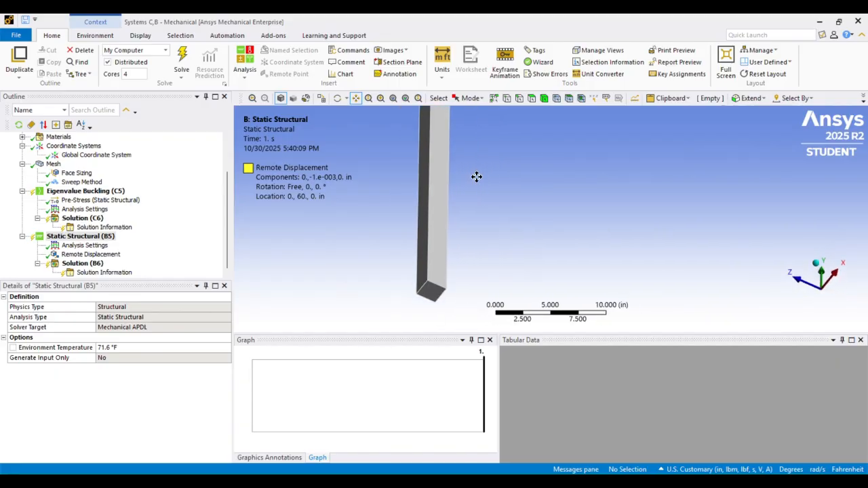
pyautogui.moveTo(414, 233); pyautogui.dragTo(477, 152)
pyautogui.click(117, 156)
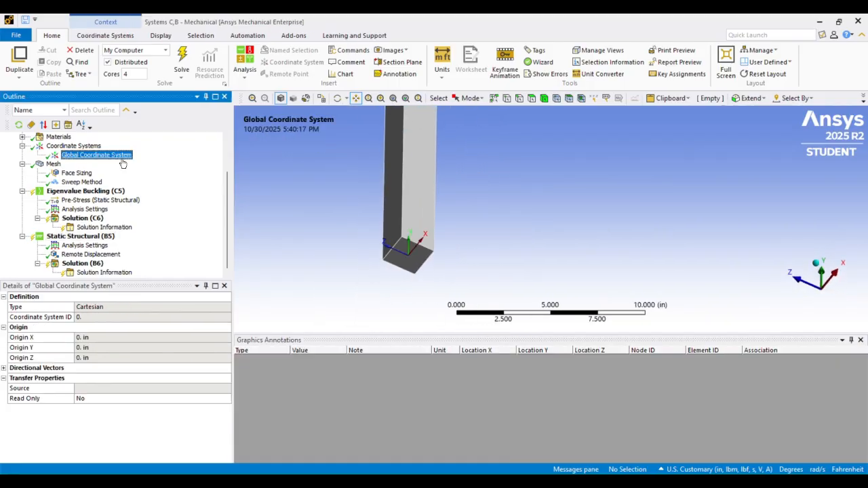
# Add a second remote displacement to the static structural analysis and scope it to the column's bottom end face
pyautogui.click(80, 236)
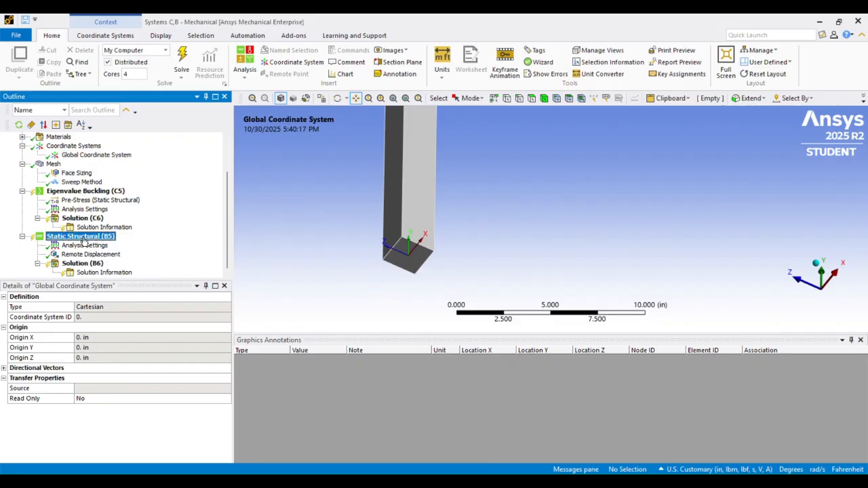
pyautogui.rightClick(82, 236)
pyautogui.moveTo(193, 244)
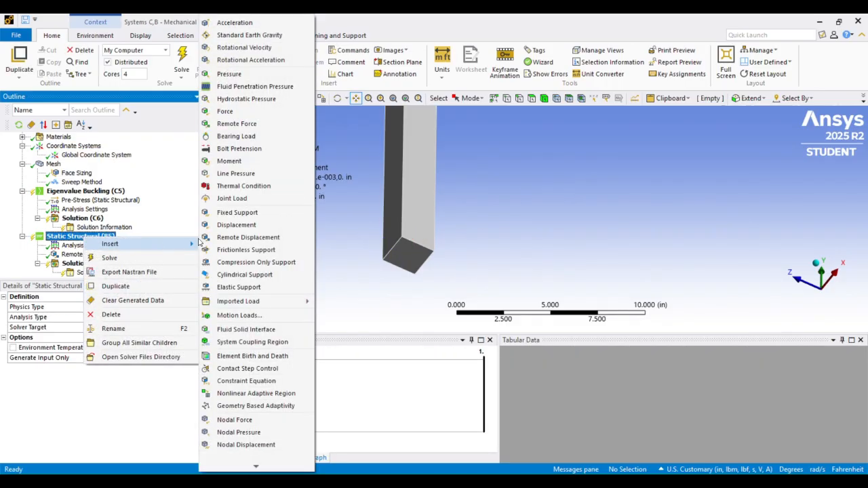
pyautogui.click(246, 238)
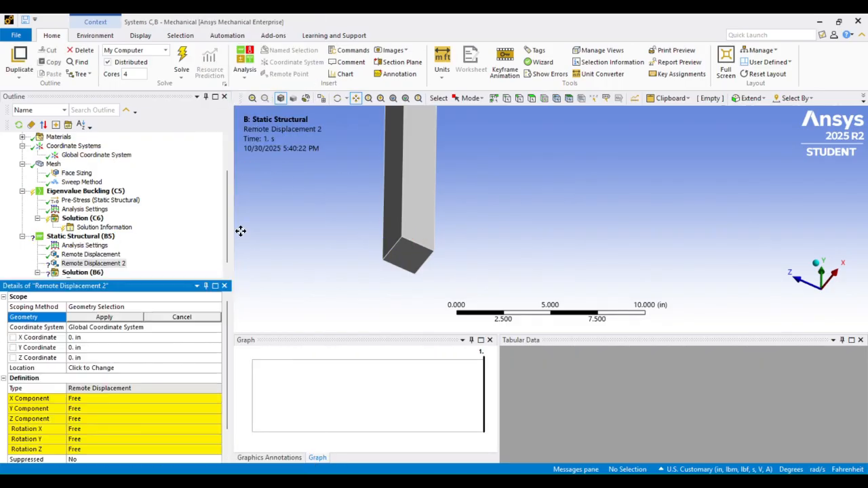
pyautogui.click(532, 97)
pyautogui.click(385, 247)
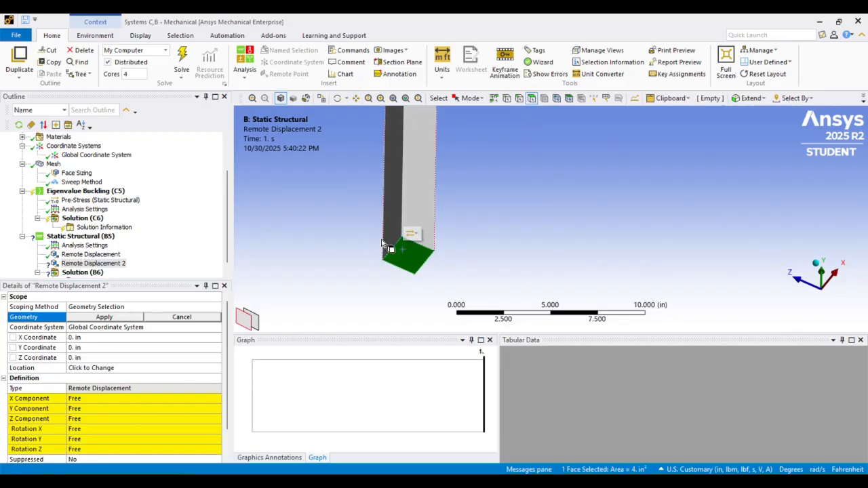
pyautogui.click(105, 317)
# Set the bottom face's X, Y and Z displacement components to 0 in and rotations Y and Z to 0°, leaving rotation X free
pyautogui.click(87, 401)
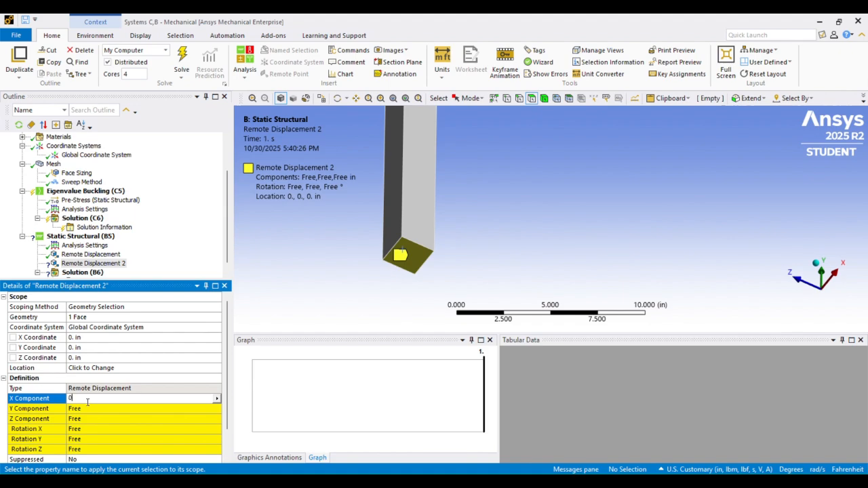
pyautogui.click(87, 409)
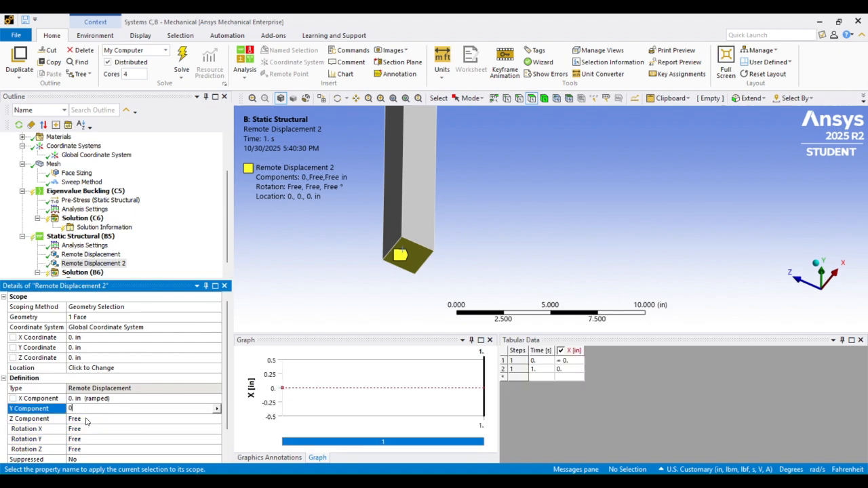
pyautogui.click(86, 419)
pyautogui.write('0')
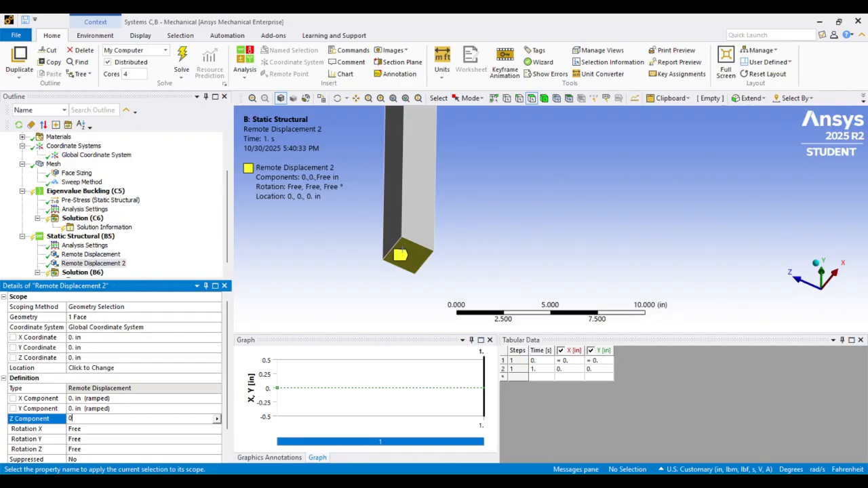
pyautogui.click(84, 439)
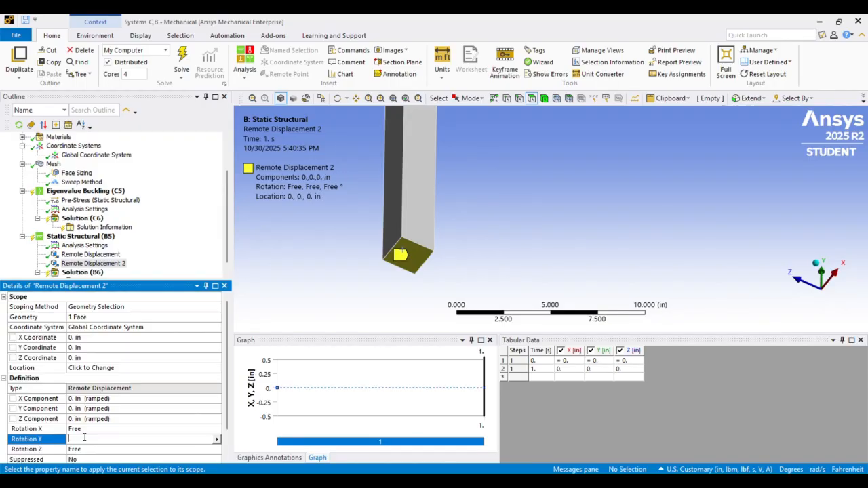
pyautogui.click(84, 449)
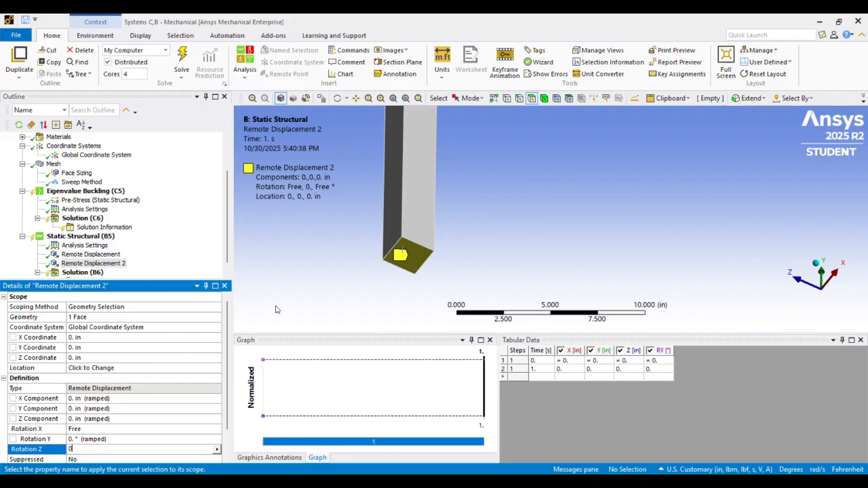
pyautogui.press('Return')
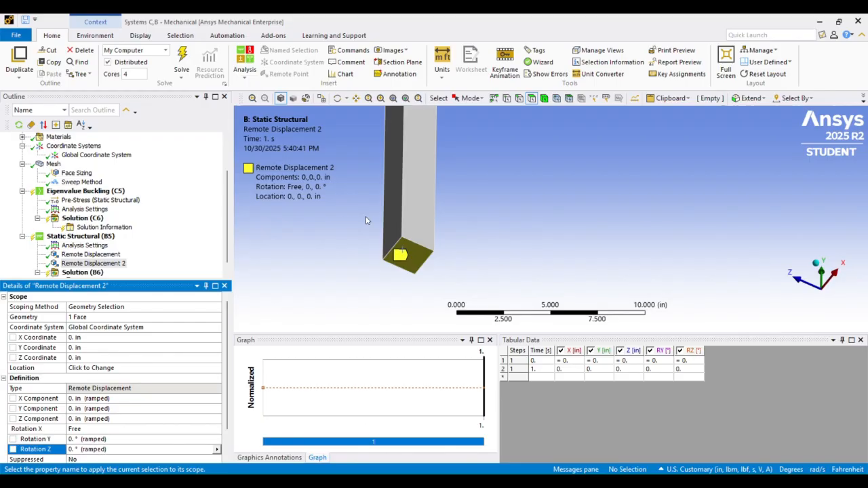
# Examine the whole column from the constrained bottom face up to the top end
pyautogui.scroll(-2, 464, 155)
pyautogui.click(356, 99)
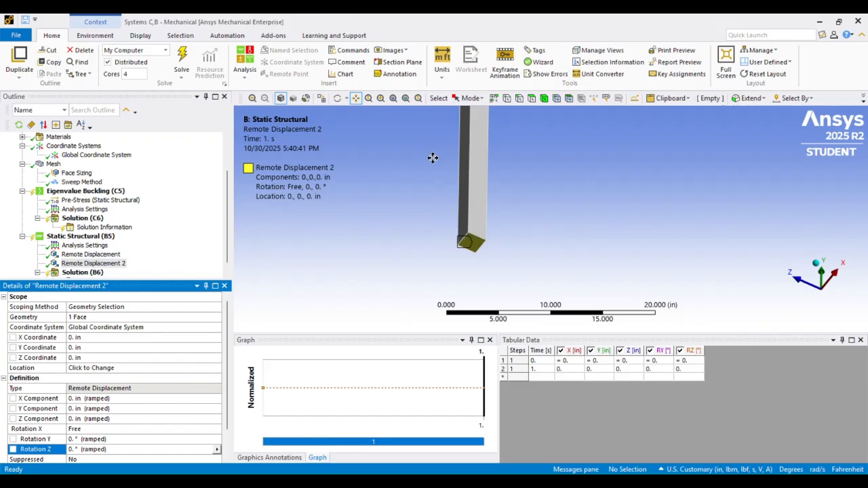
pyautogui.moveTo(432, 159); pyautogui.dragTo(391, 249)
pyautogui.scroll(-2, 427, 202)
pyautogui.moveTo(479, 173); pyautogui.dragTo(466, 211, button='middle')
pyautogui.moveTo(466, 160); pyautogui.dragTo(439, 194)
pyautogui.scroll(-2, 438, 194)
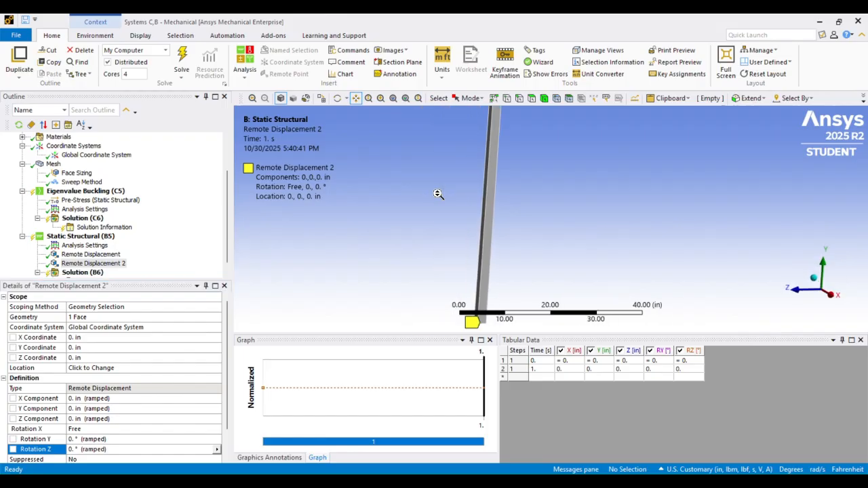
pyautogui.moveTo(438, 194); pyautogui.dragTo(458, 194, button='middle')
pyautogui.scroll(-1, 35, 234)
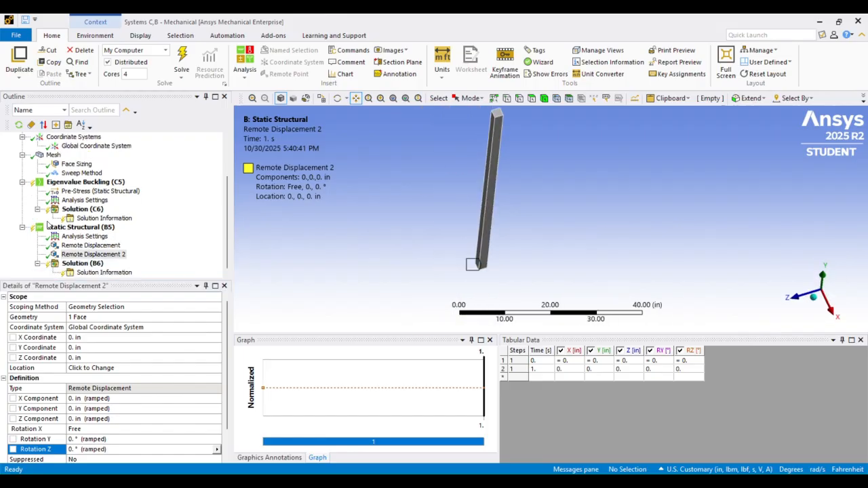
# Add a maximum principal stress result to the static structural solution
pyautogui.click(83, 265)
pyautogui.rightClick(84, 269)
pyautogui.moveTo(143, 270)
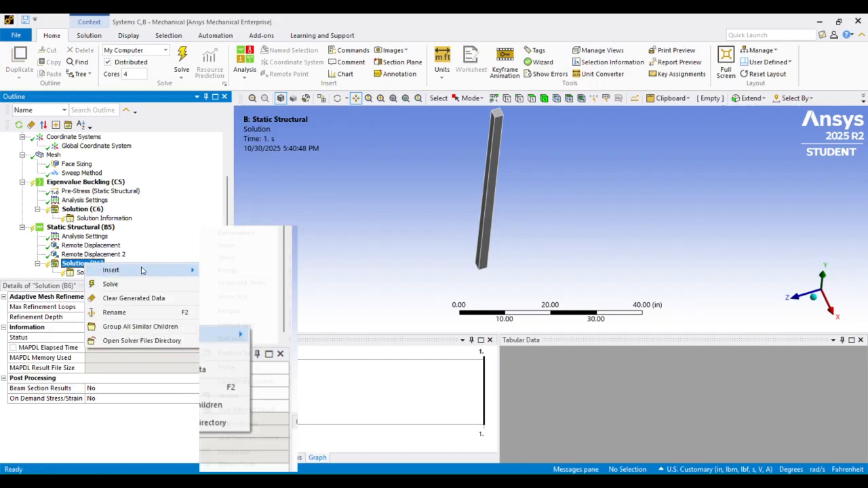
pyautogui.moveTo(231, 260)
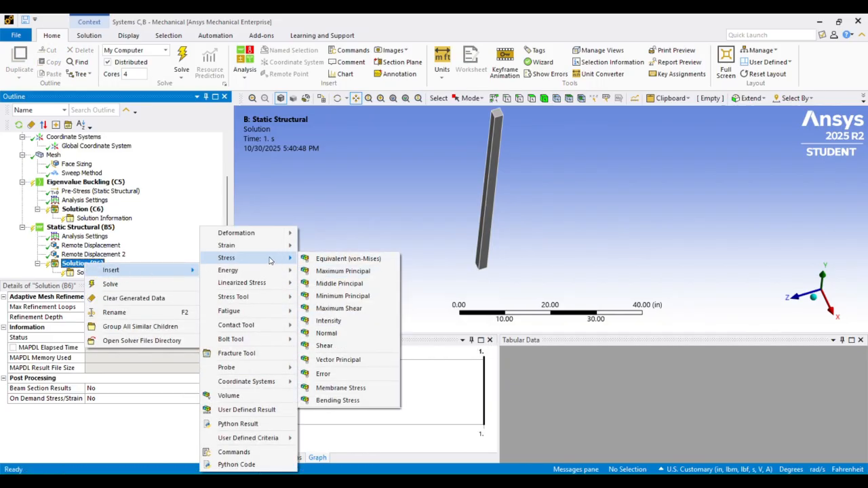
pyautogui.click(338, 271)
# Add a normal stress result to the static structural solution and orient it along the Y Axis
pyautogui.rightClick(94, 255)
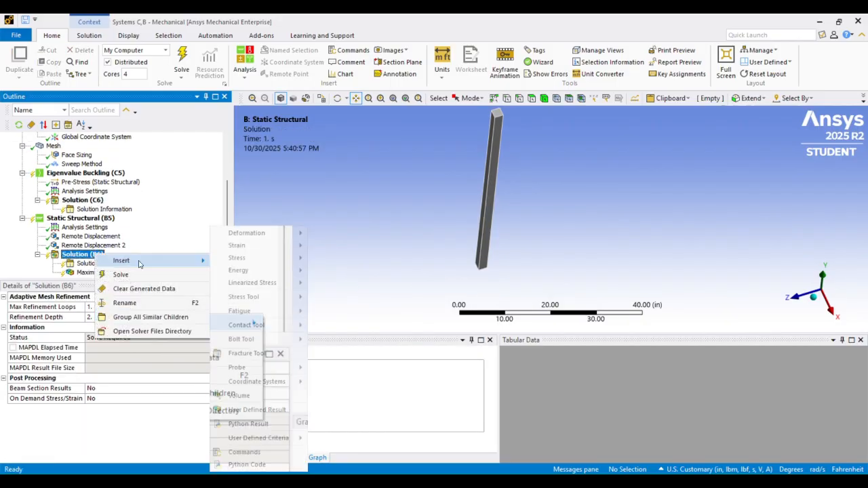
pyautogui.moveTo(257, 258)
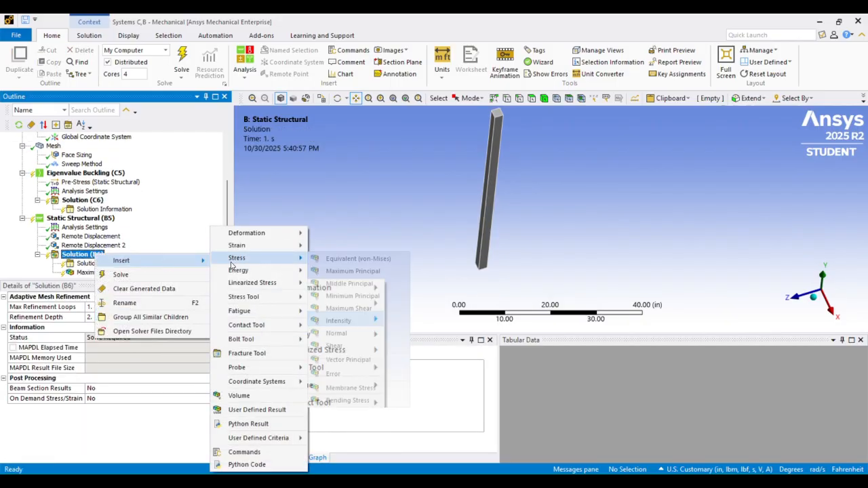
pyautogui.click(336, 333)
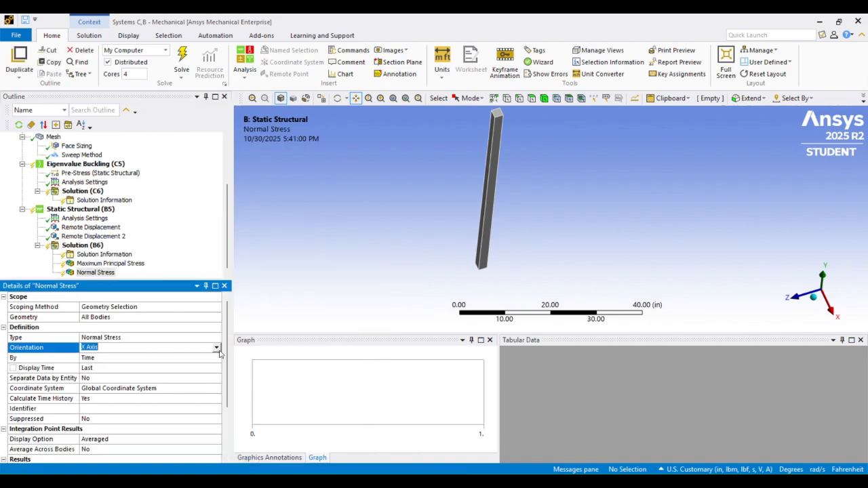
pyautogui.click(216, 347)
pyautogui.click(194, 364)
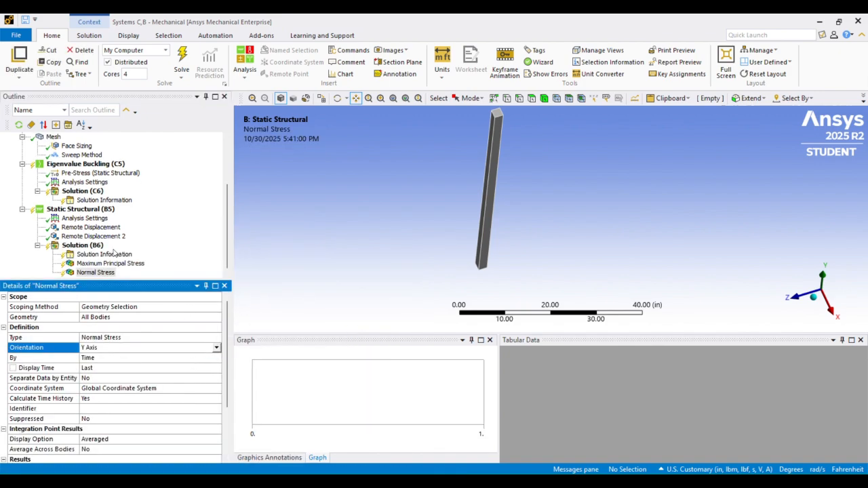
# Add a force reaction probe to the static structural solution and set its boundary condition to Remote Displacement 2
pyautogui.click(91, 236)
pyautogui.click(82, 246)
pyautogui.rightClick(82, 245)
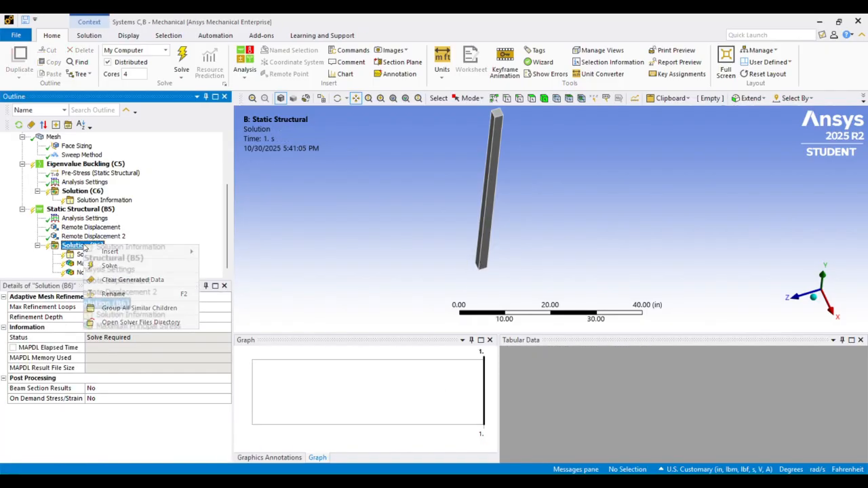
pyautogui.moveTo(131, 253)
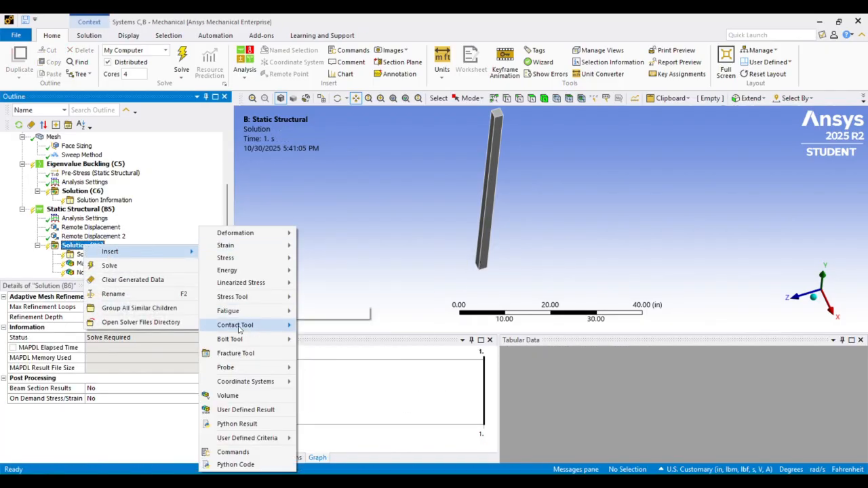
pyautogui.moveTo(240, 364)
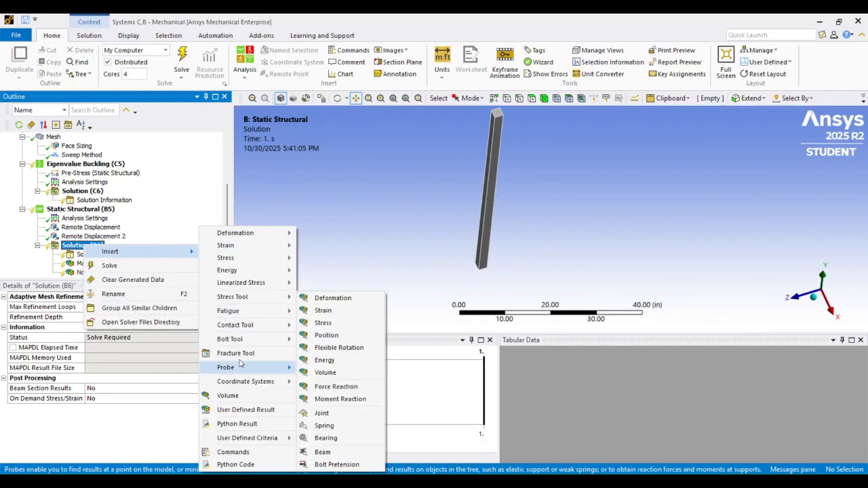
pyautogui.rightClick(74, 246)
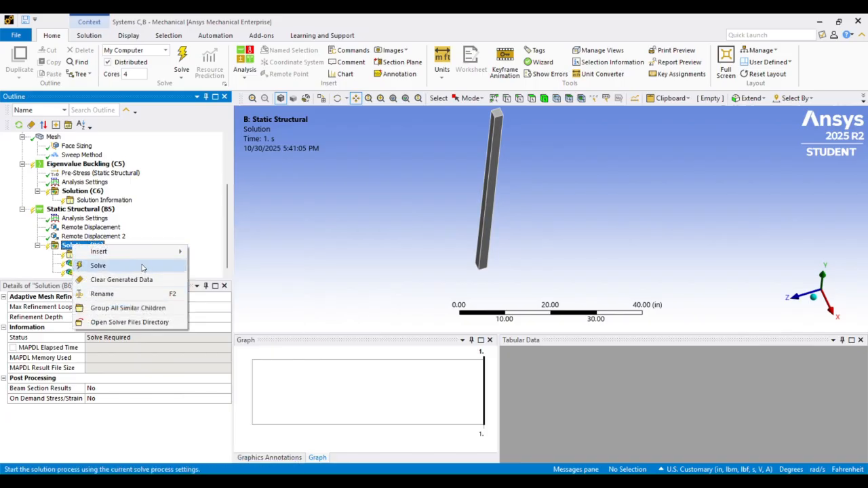
pyautogui.moveTo(122, 252)
pyautogui.moveTo(240, 369)
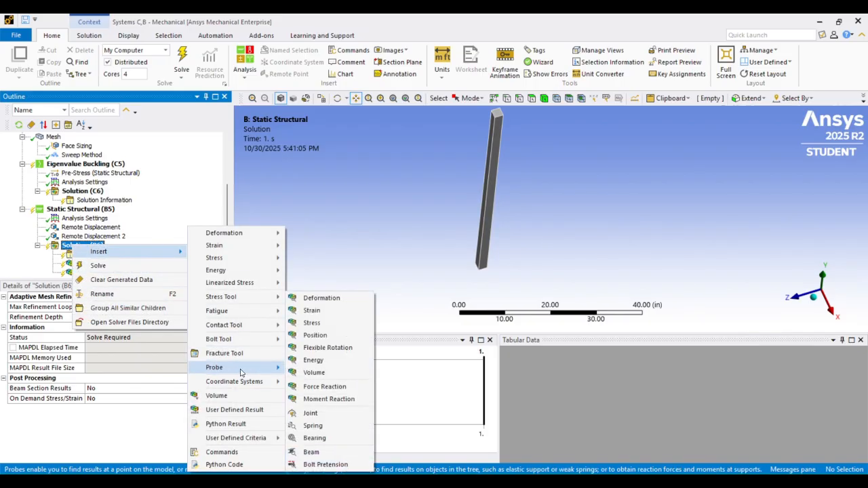
pyautogui.click(324, 387)
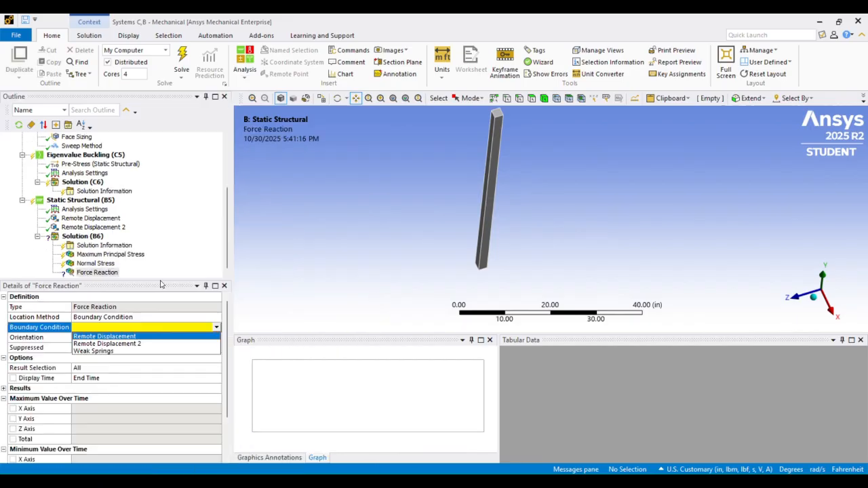
pyautogui.click(127, 344)
# Check the Remote Displacement 2 settings and solve the static structural analysis
pyautogui.click(107, 230)
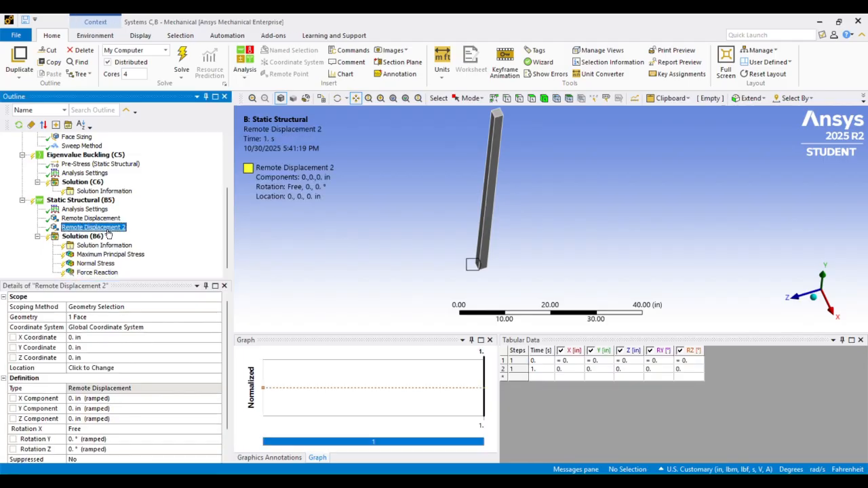
pyautogui.click(83, 236)
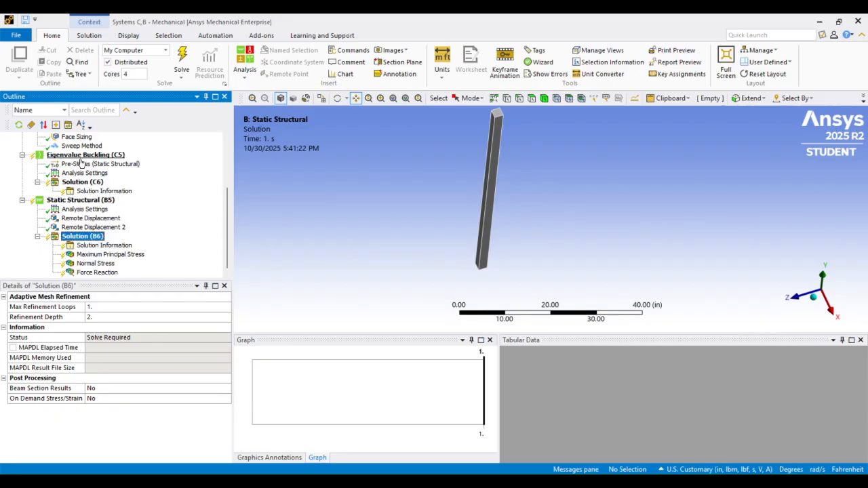
pyautogui.rightClick(83, 237)
pyautogui.click(109, 255)
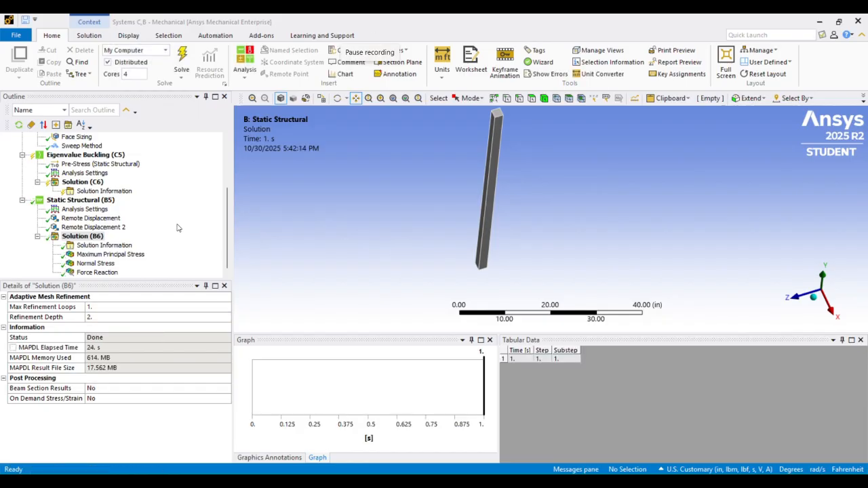
# Examine the Y-axis normal stress contour along the column down to its bottom end
pyautogui.click(105, 264)
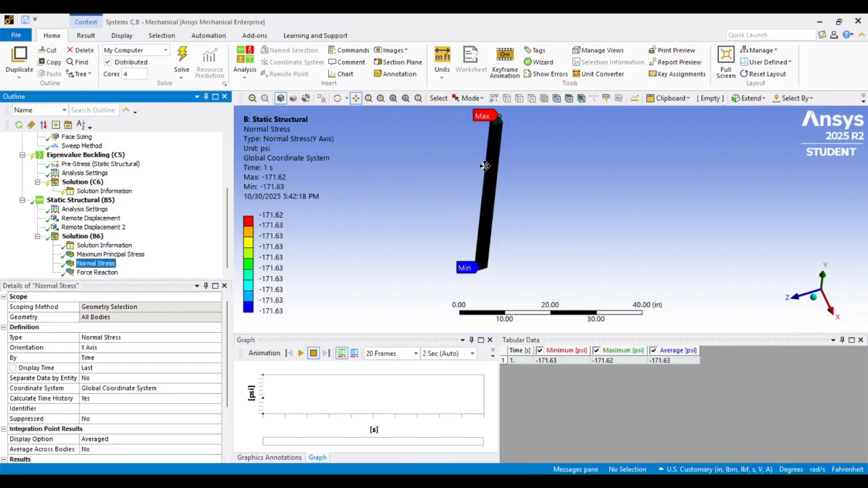
pyautogui.scroll(5, 490, 170)
pyautogui.moveTo(489, 177); pyautogui.dragTo(441, 116, button='middle')
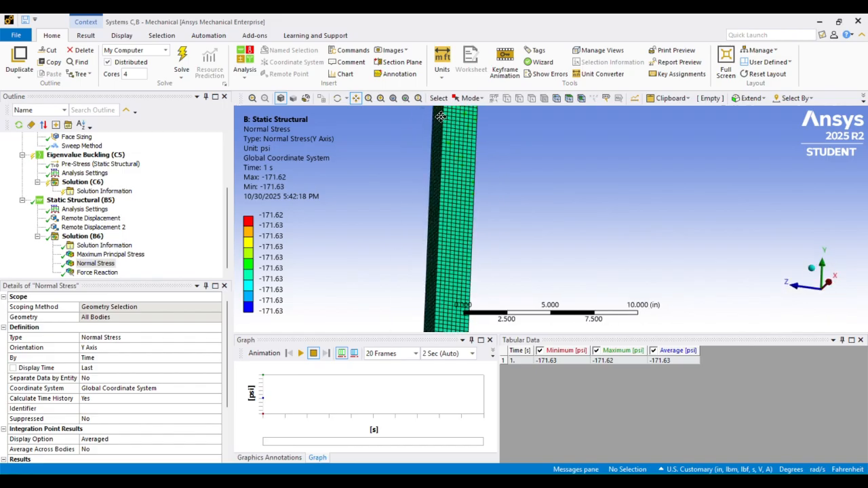
pyautogui.moveTo(469, 225); pyautogui.dragTo(444, 104)
pyautogui.scroll(-4, 431, 201)
pyautogui.moveTo(480, 210); pyautogui.dragTo(428, 149)
pyautogui.scroll(-3, 453, 202)
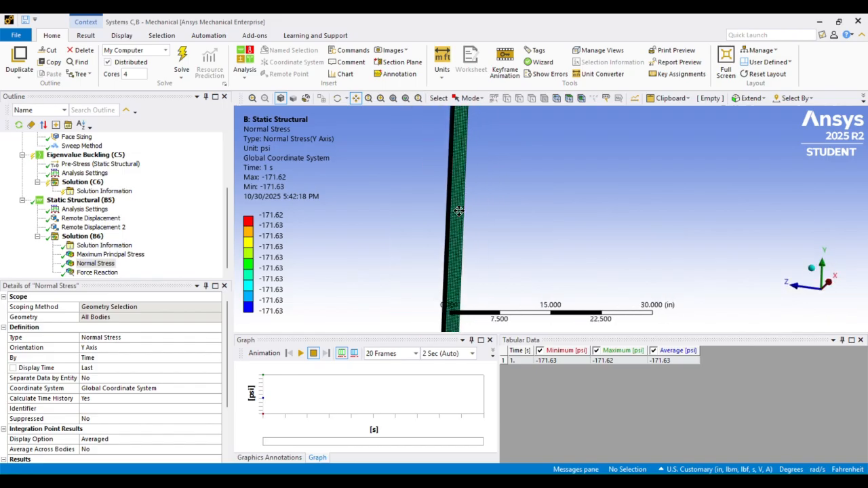
pyautogui.moveTo(459, 210); pyautogui.dragTo(422, 125)
pyautogui.scroll(3, 430, 169)
pyautogui.moveTo(404, 201); pyautogui.dragTo(480, 112)
pyautogui.scroll(4, 417, 219)
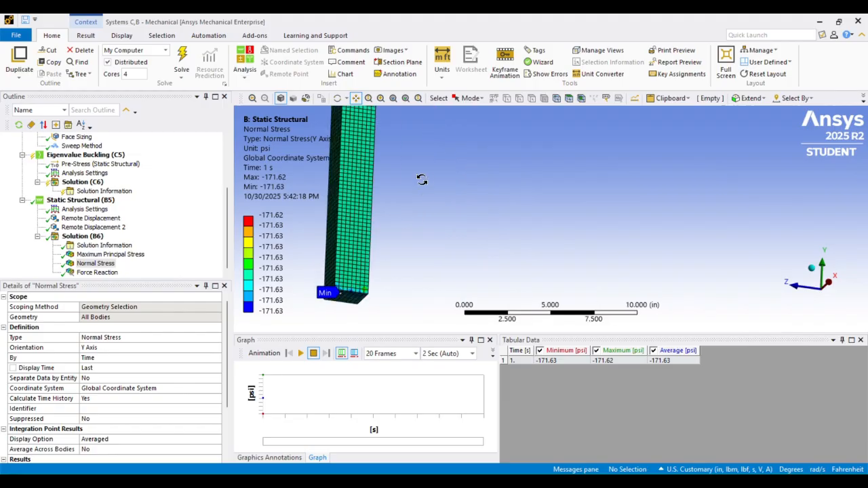
pyautogui.moveTo(422, 182); pyautogui.dragTo(426, 205, button='middle')
pyautogui.moveTo(404, 194); pyautogui.dragTo(433, 190)
pyautogui.scroll(3, 393, 204)
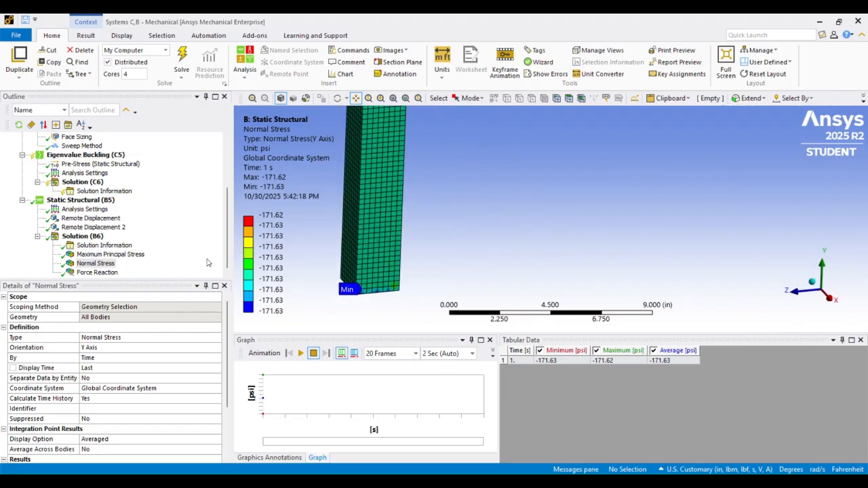
# Read the force reaction at the bottom support and divide 686.52 by 4 in Calculator to check the axial stress
pyautogui.click(94, 274)
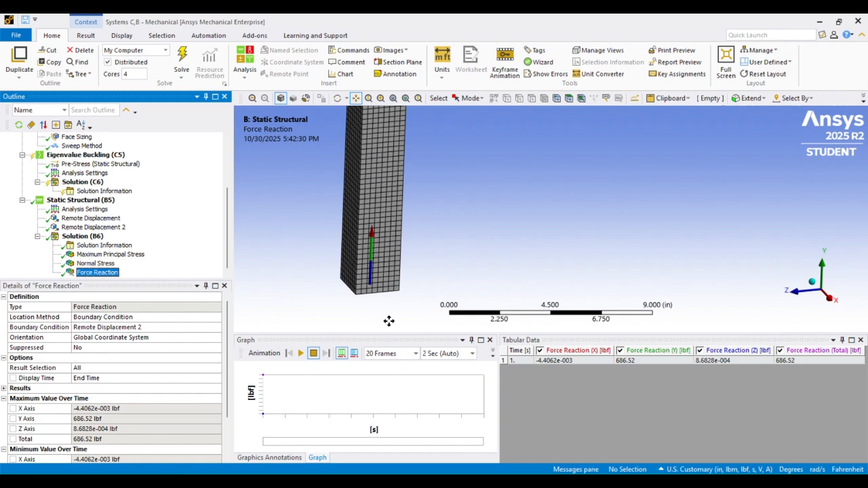
pyautogui.click(527, 481)
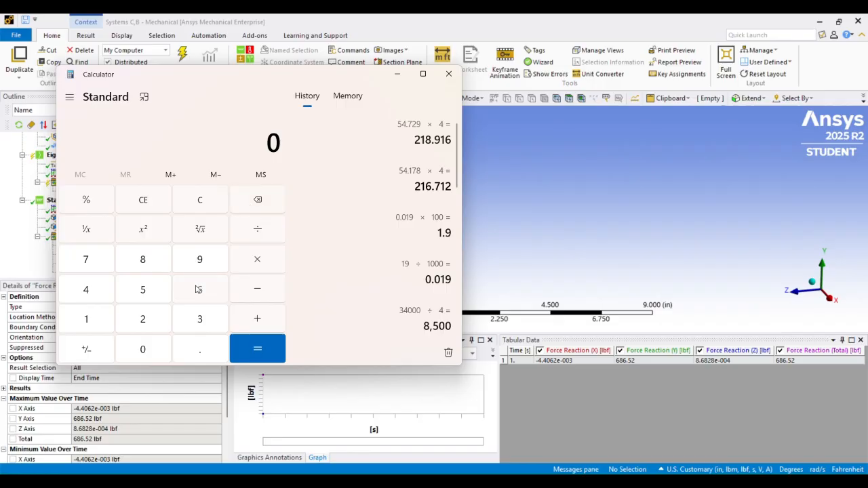
pyautogui.click(198, 290)
pyautogui.click(159, 260)
pyautogui.click(196, 289)
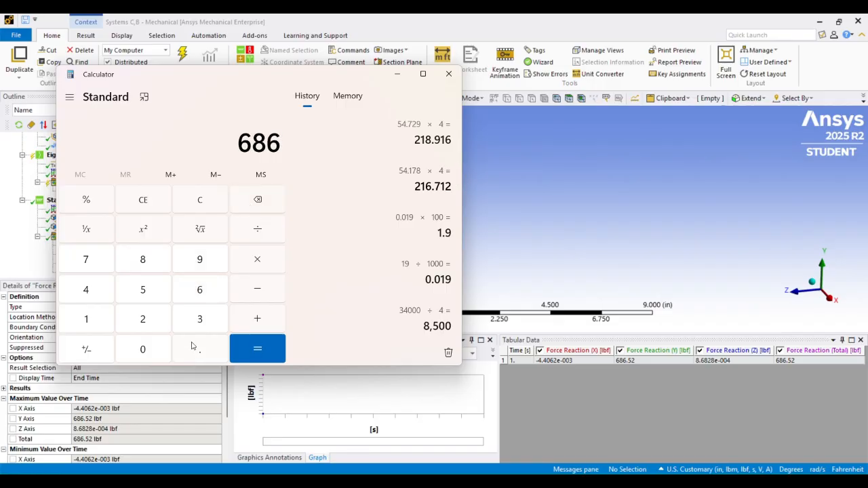
pyautogui.click(195, 348)
pyautogui.click(157, 292)
pyautogui.click(150, 323)
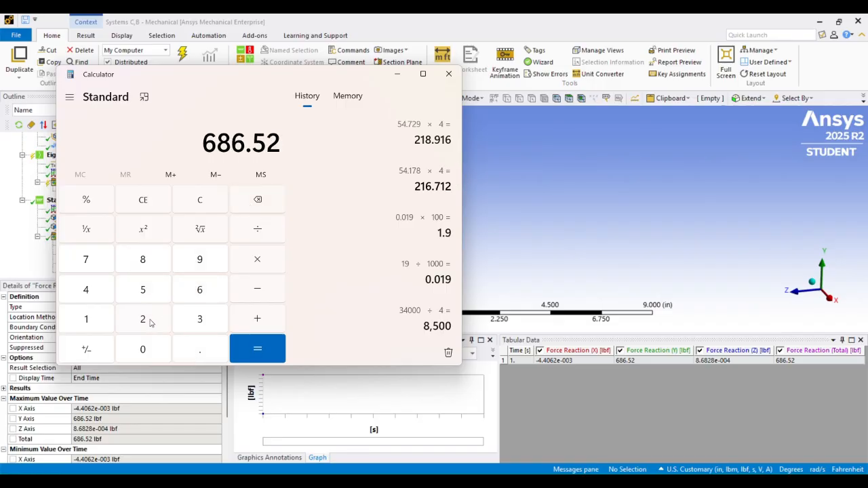
pyautogui.click(248, 235)
pyautogui.click(97, 295)
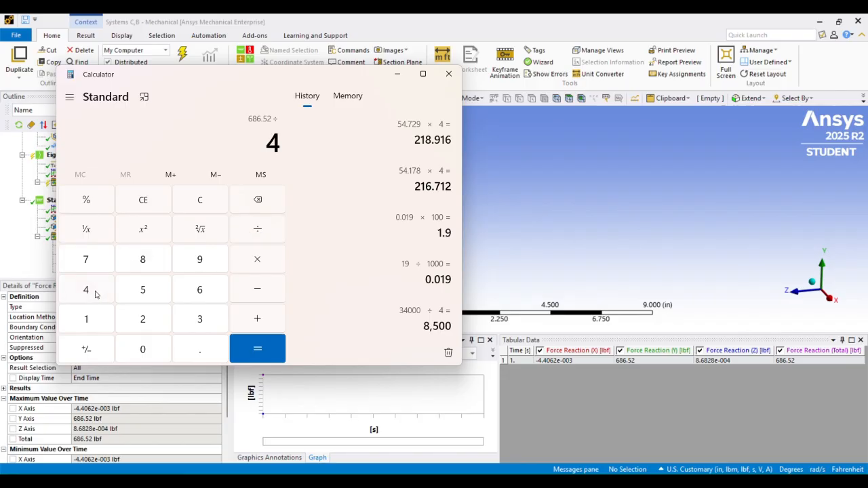
pyautogui.click(248, 349)
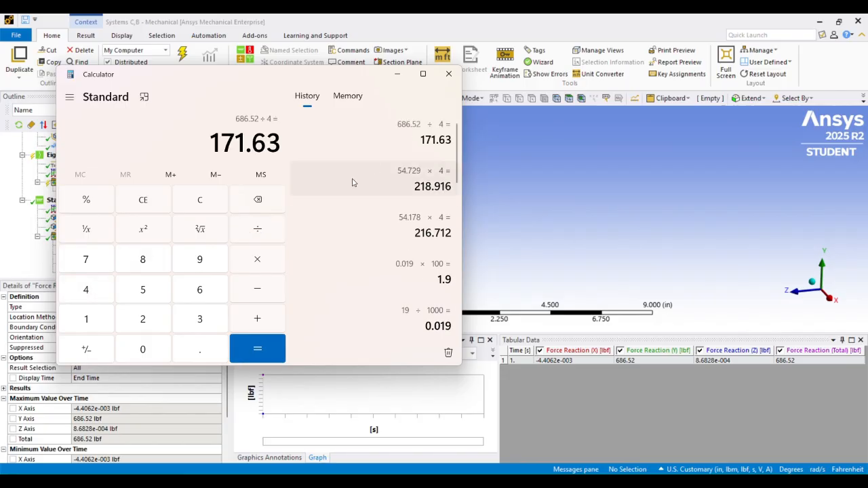
pyautogui.click(397, 73)
# Compare the normal stress result with the hand calculation, inspecting the contour from the column's bottom to its top end
pyautogui.click(95, 264)
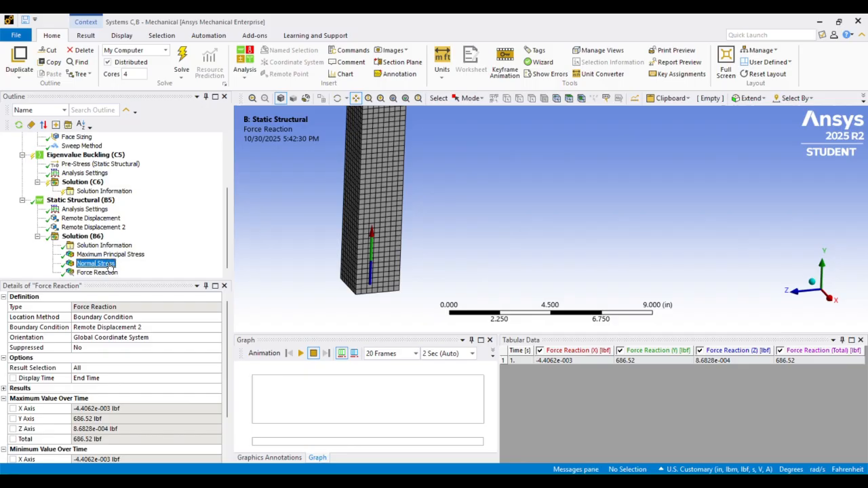
pyautogui.scroll(-2, 430, 222)
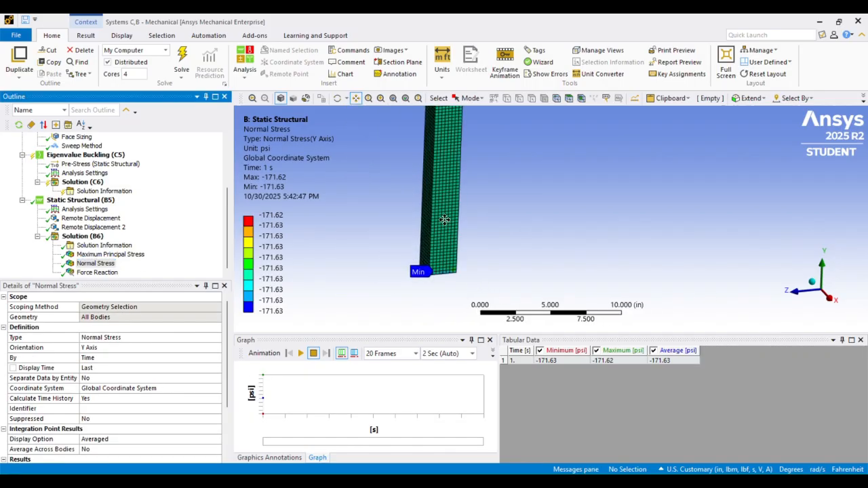
pyautogui.scroll(-1, 446, 186)
pyautogui.scroll(-3, 445, 185)
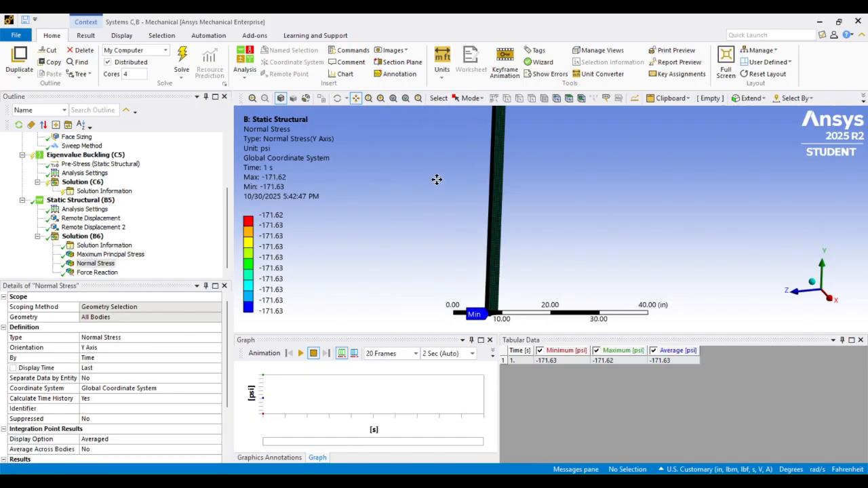
pyautogui.moveTo(485, 155); pyautogui.dragTo(413, 219)
pyautogui.scroll(2, 429, 182)
pyautogui.moveTo(429, 181); pyautogui.dragTo(472, 221)
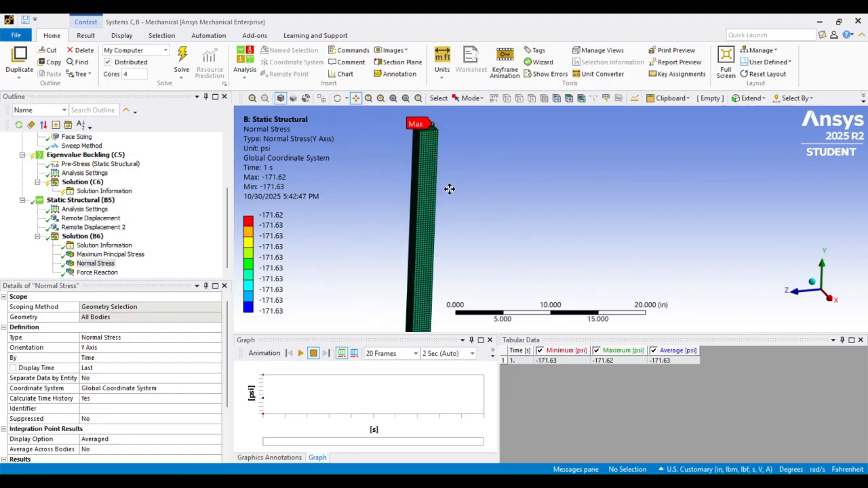
# Review the eigenvalue buckling analysis's maximum number of modes to find and its pre-stress settings
pyautogui.scroll(2, 73, 176)
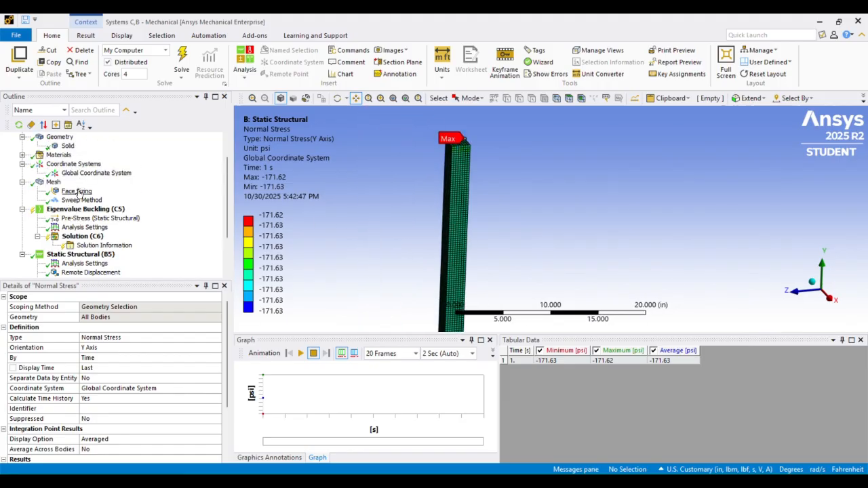
pyautogui.click(84, 228)
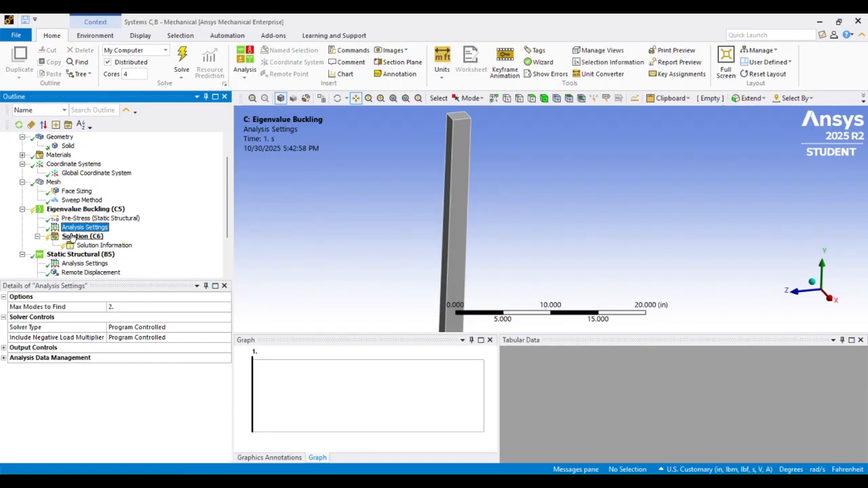
pyautogui.click(123, 310)
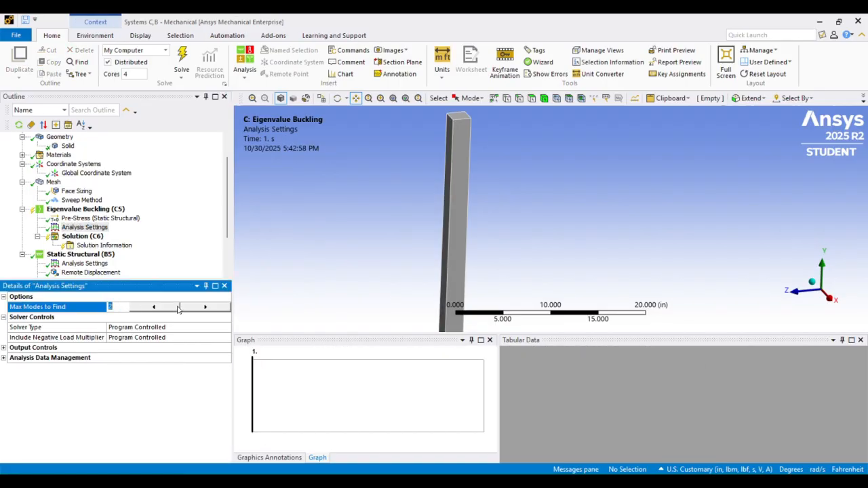
pyautogui.click(188, 307)
pyautogui.click(72, 236)
pyautogui.click(81, 218)
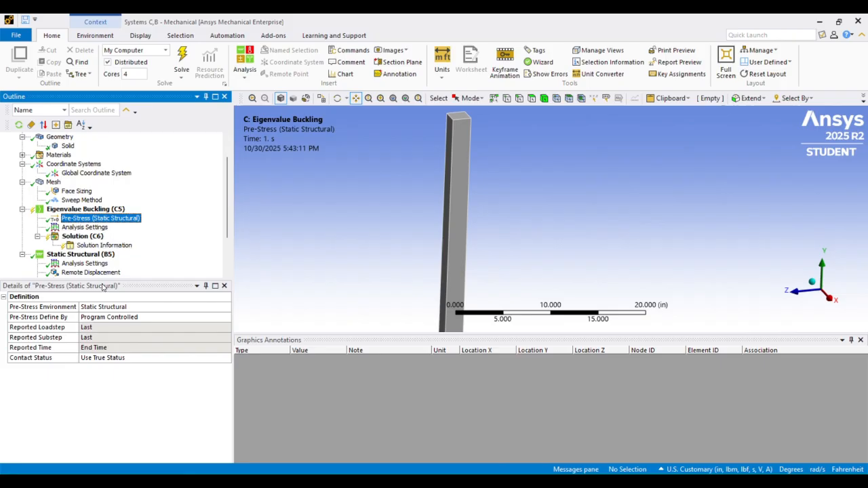
# Insert three total deformation results under the eigenvalue buckling solution
pyautogui.rightClick(71, 236)
pyautogui.moveTo(97, 245)
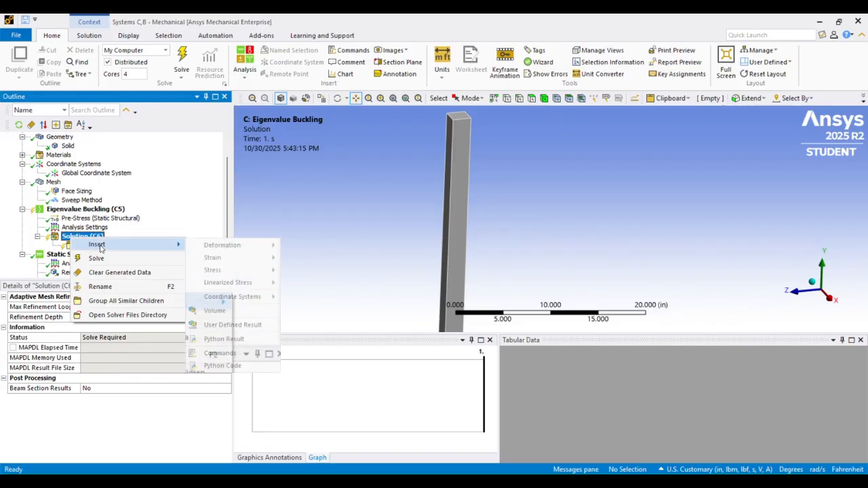
pyautogui.moveTo(231, 251)
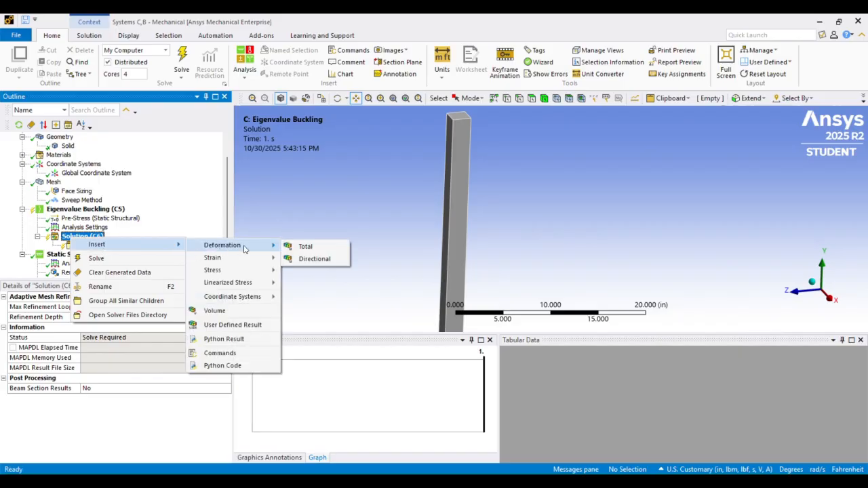
pyautogui.click(301, 247)
pyautogui.click(88, 238)
pyautogui.rightClick(90, 242)
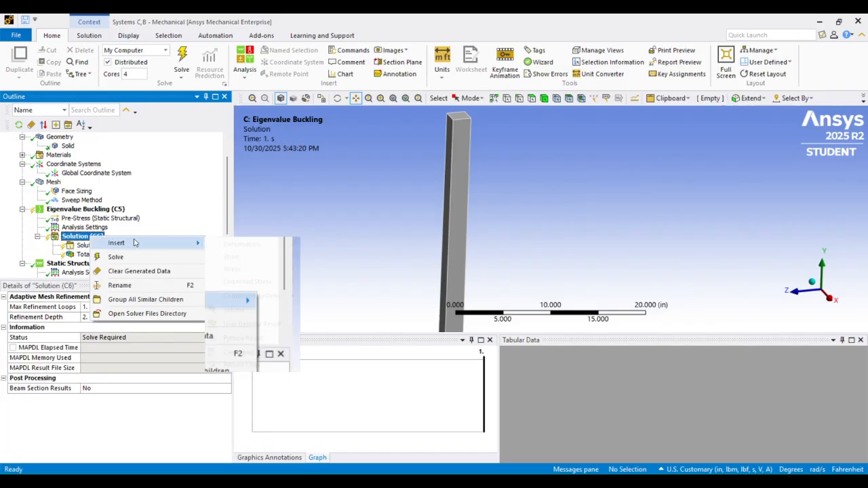
pyautogui.moveTo(187, 240)
pyautogui.moveTo(258, 241)
pyautogui.click(302, 243)
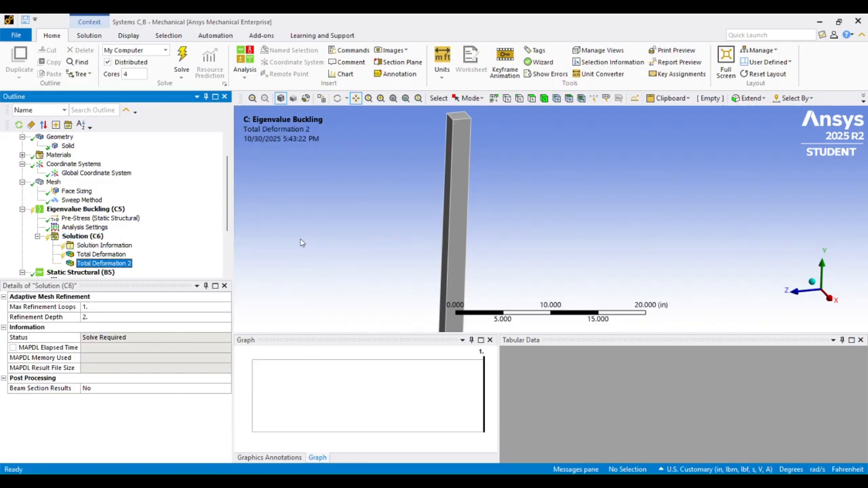
pyautogui.rightClick(81, 237)
pyautogui.moveTo(109, 242)
pyautogui.moveTo(222, 249)
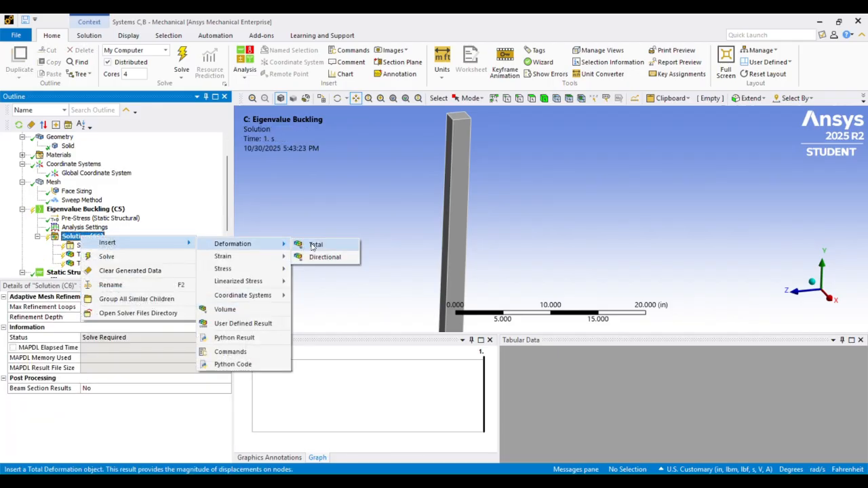
pyautogui.click(302, 243)
# Set the second total deformation result to mode 2 and the third one to mode 3
pyautogui.click(99, 264)
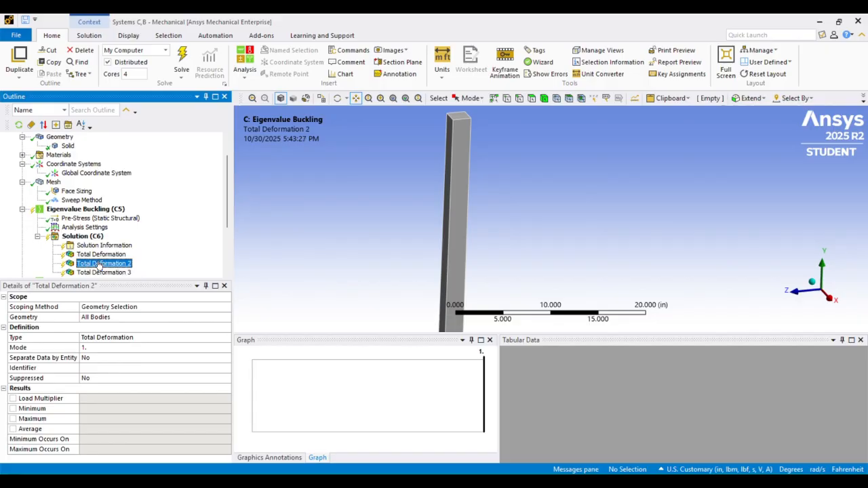
pyautogui.click(85, 348)
pyautogui.write('2')
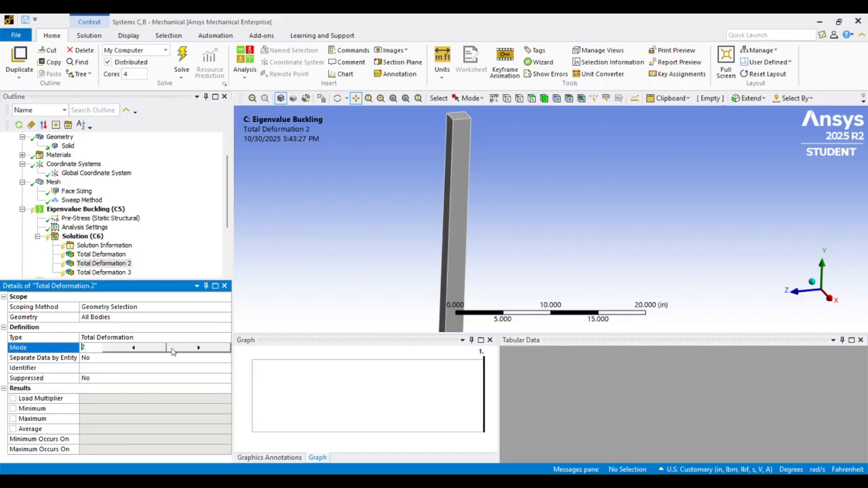
pyautogui.click(112, 273)
pyautogui.click(119, 349)
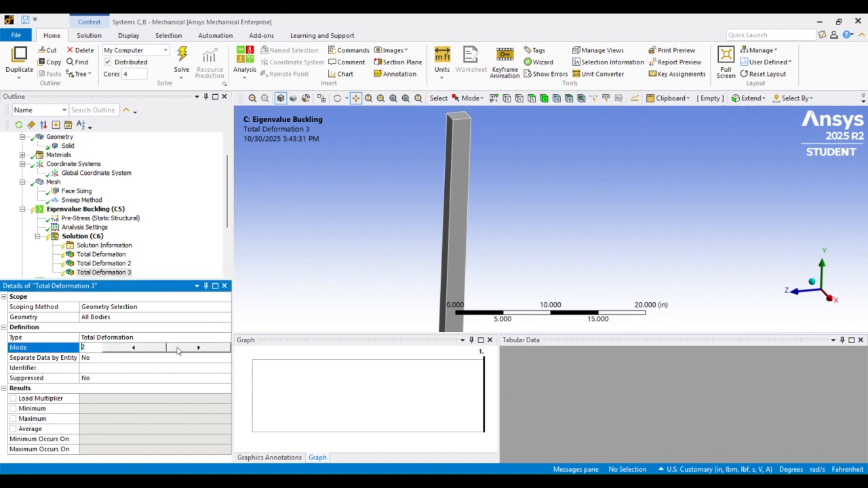
# Solve the eigenvalue buckling analysis for the load multipliers and mode shapes
pyautogui.click(88, 238)
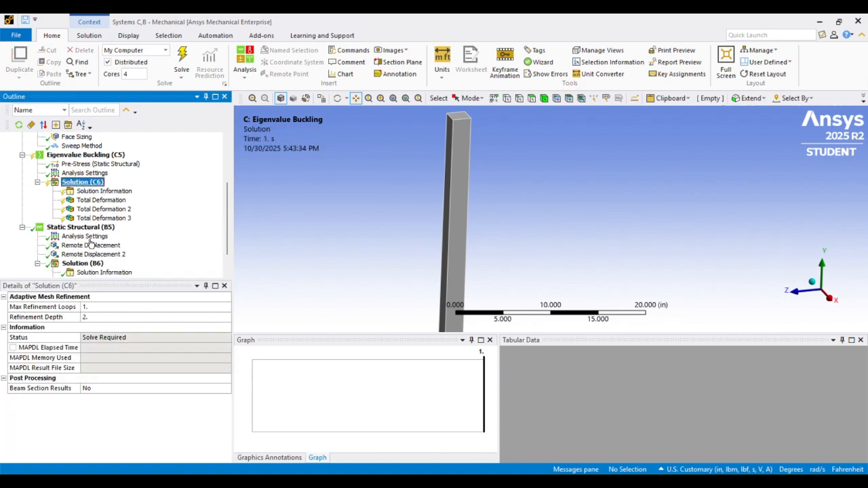
pyautogui.scroll(1, 87, 234)
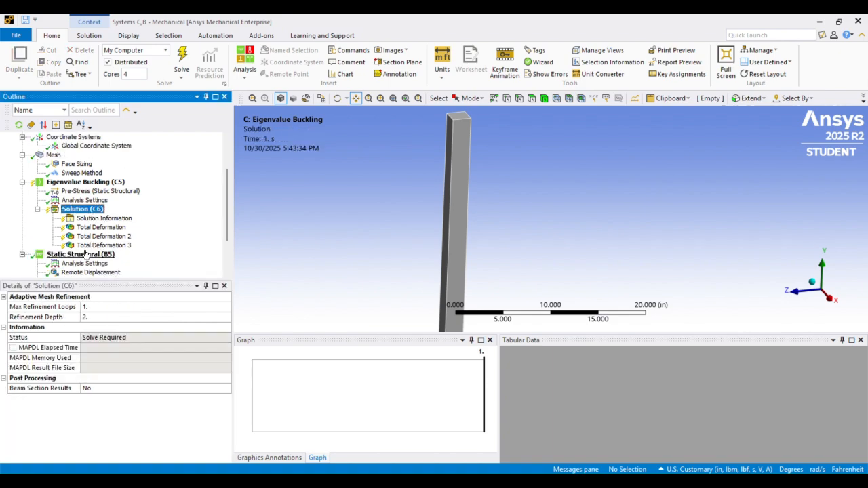
pyautogui.rightClick(71, 211)
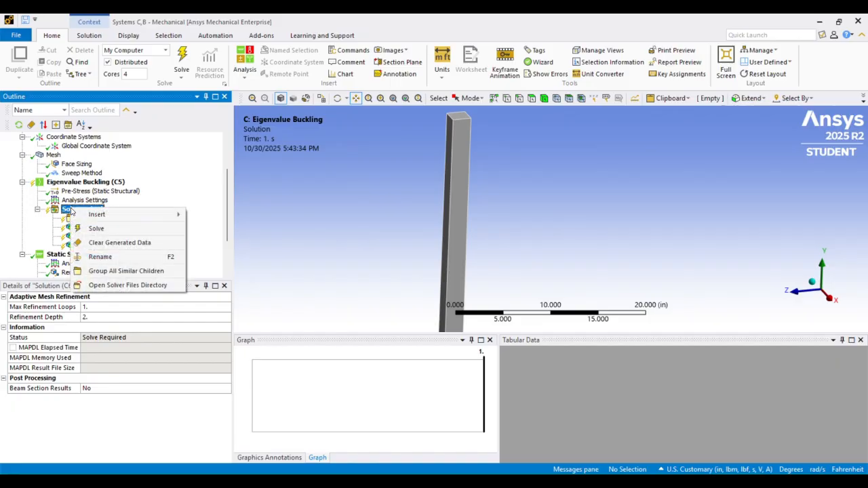
pyautogui.click(96, 230)
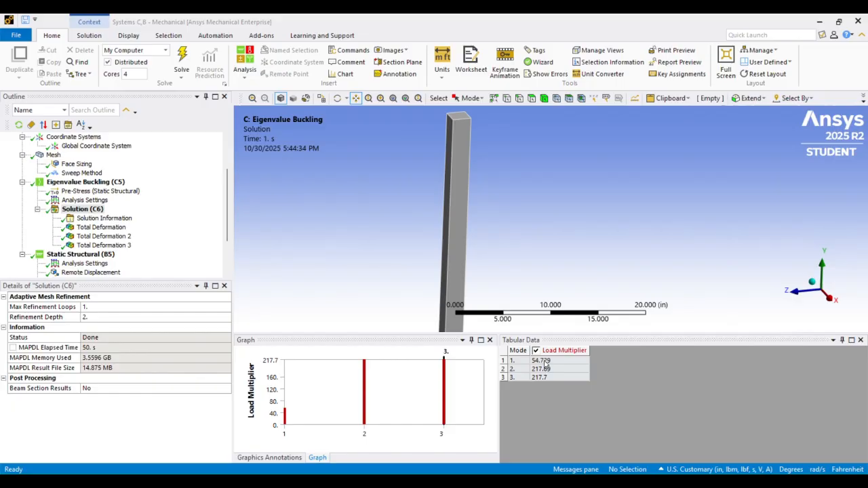
# Animate the first buckling mode's total deformation with the whole column seen along the X axis
pyautogui.scroll(-2, 474, 167)
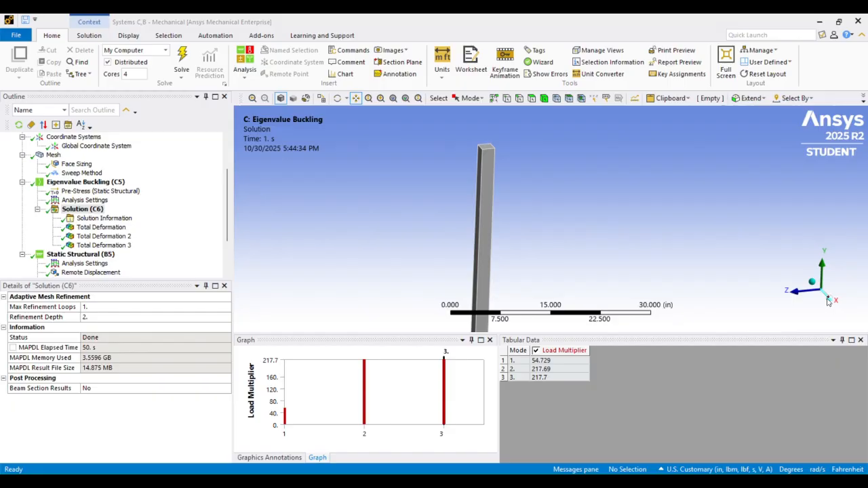
pyautogui.click(828, 302)
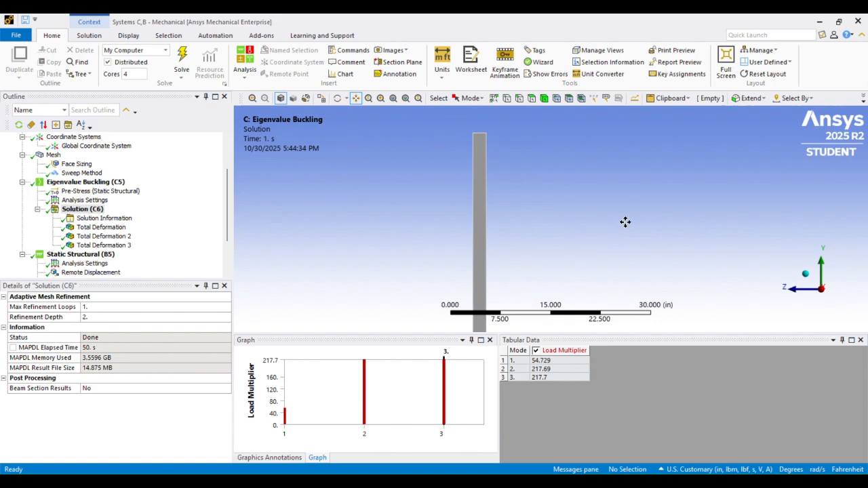
pyautogui.moveTo(536, 208); pyautogui.dragTo(525, 169)
pyautogui.scroll(-3, 526, 170)
pyautogui.moveTo(565, 224); pyautogui.dragTo(528, 179)
pyautogui.scroll(-2, 529, 180)
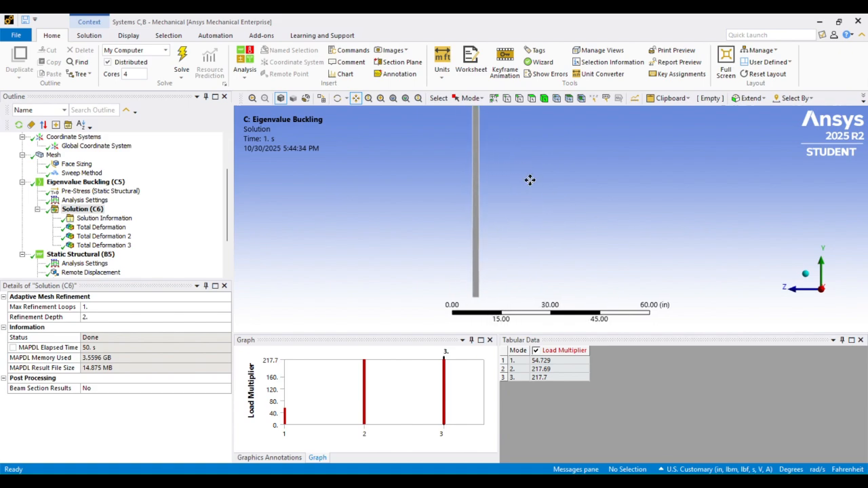
pyautogui.moveTo(536, 147); pyautogui.dragTo(518, 152)
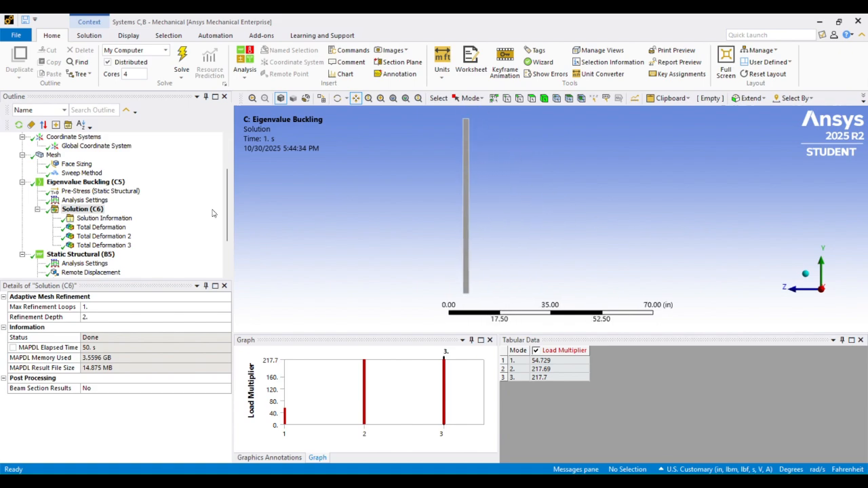
pyautogui.click(100, 228)
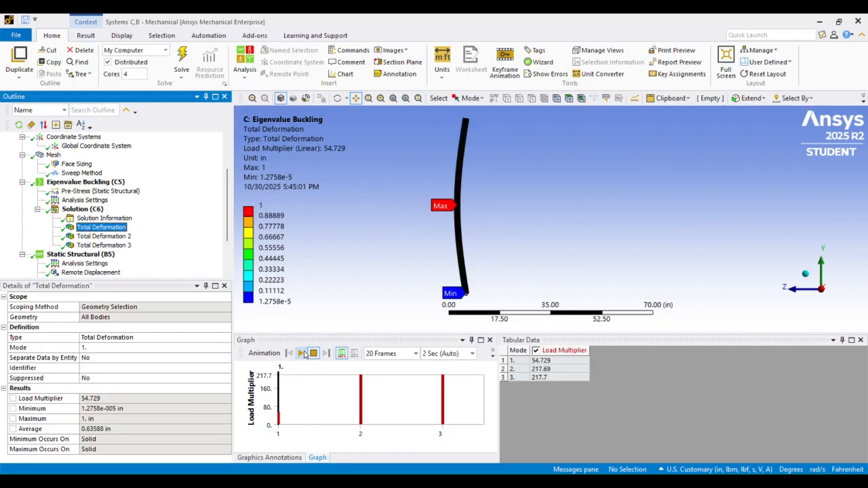
pyautogui.click(304, 357)
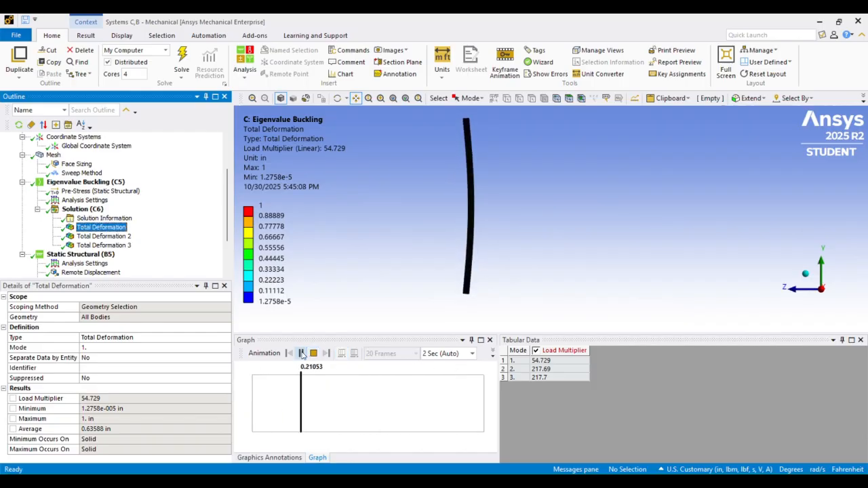
pyautogui.click(302, 354)
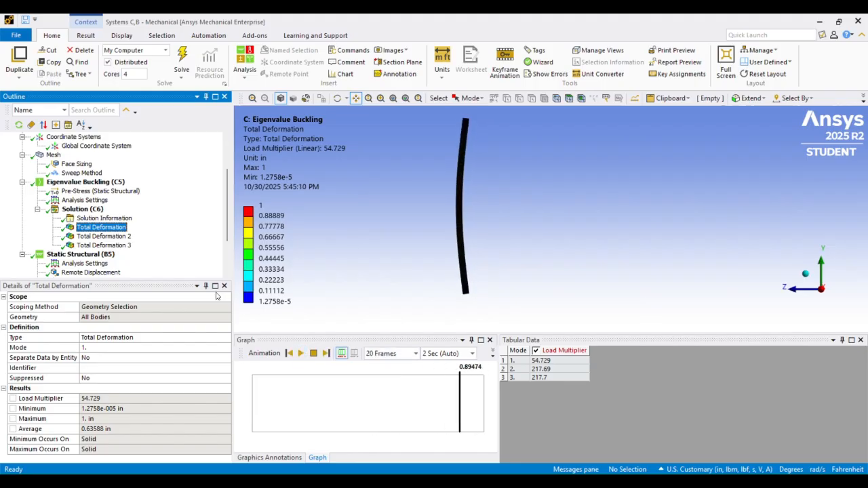
# Animate the second buckling mode's total deformation, viewing the column along the X axis and along the Z axis
pyautogui.click(104, 236)
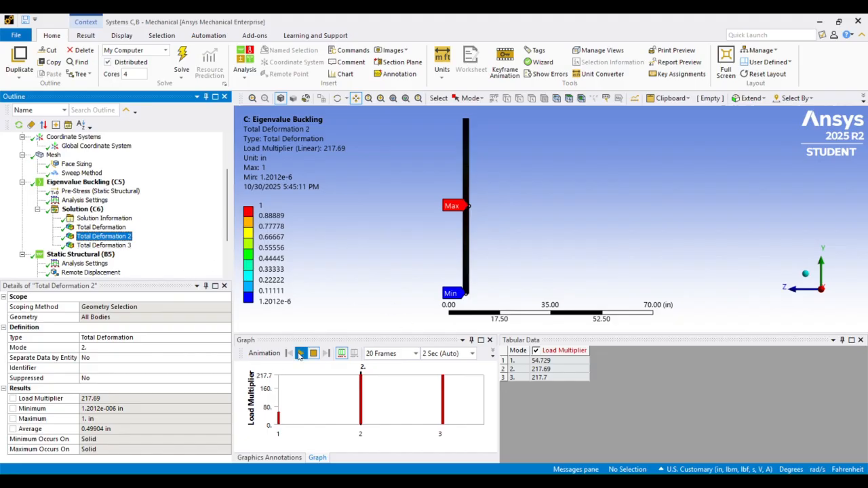
pyautogui.click(300, 354)
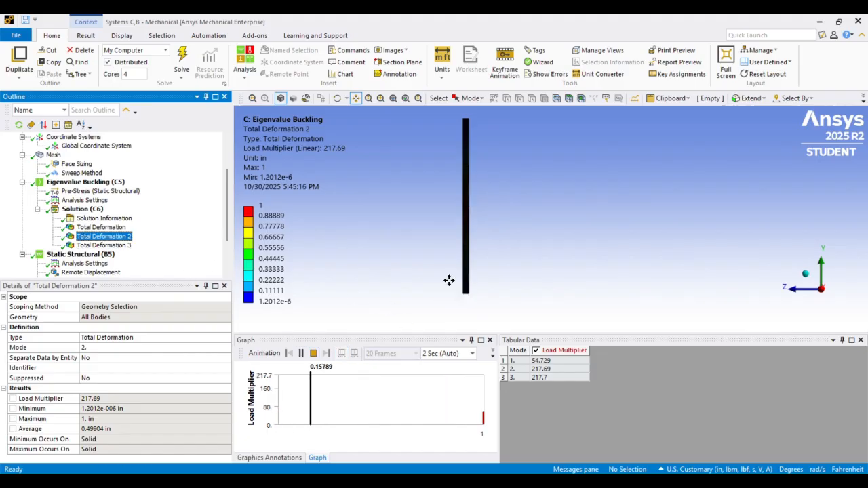
pyautogui.click(301, 354)
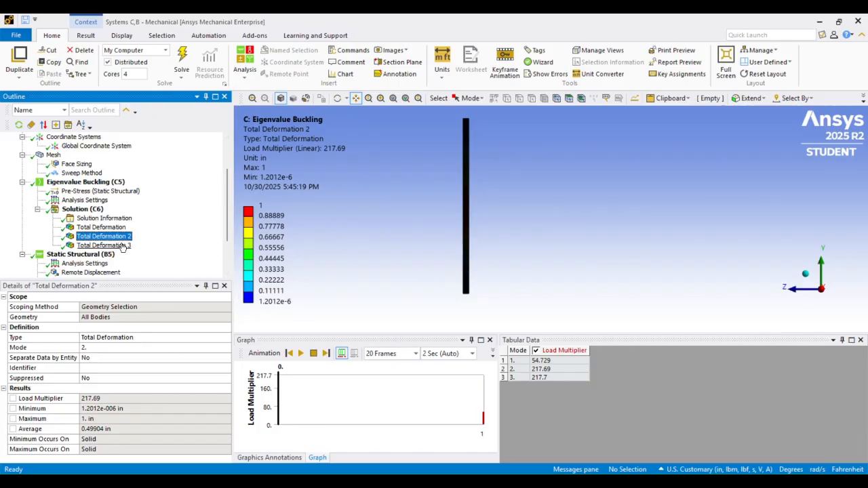
pyautogui.click(793, 291)
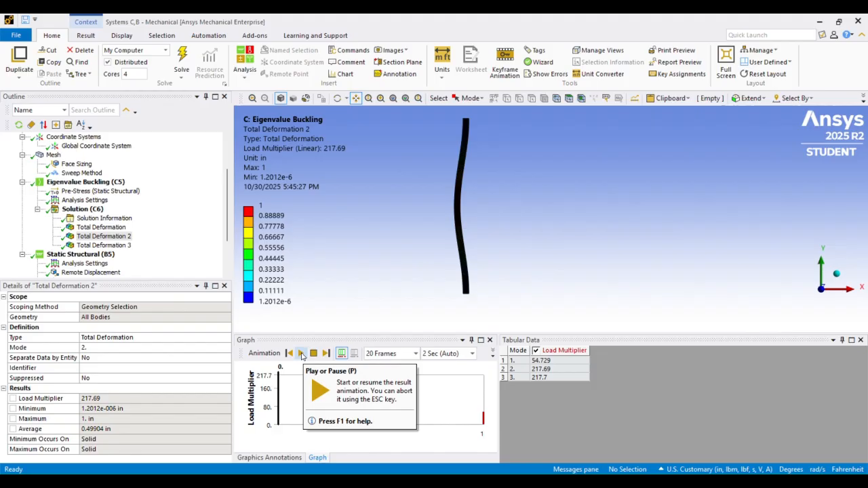
pyautogui.click(302, 354)
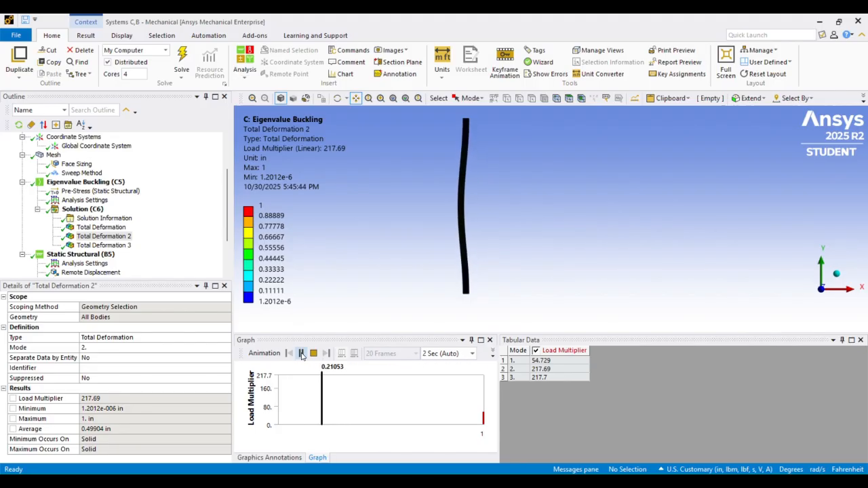
pyautogui.click(302, 354)
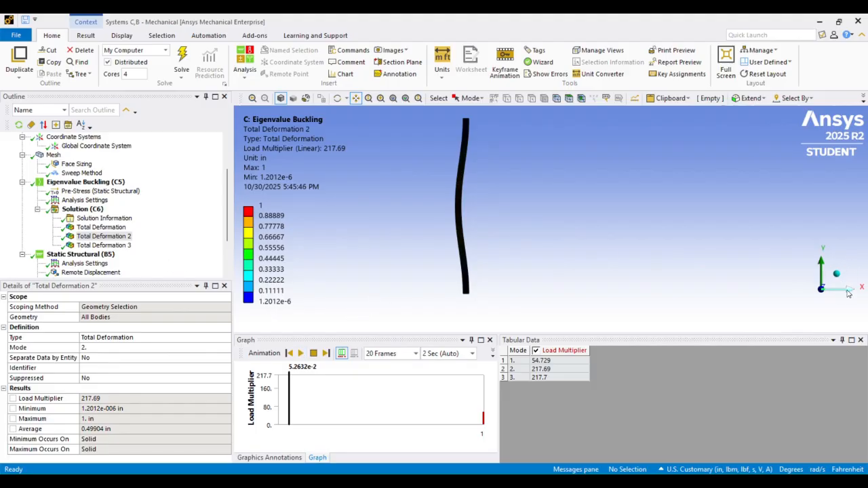
# Animate the third buckling mode's total deformation with the column seen along the X axis
pyautogui.click(103, 246)
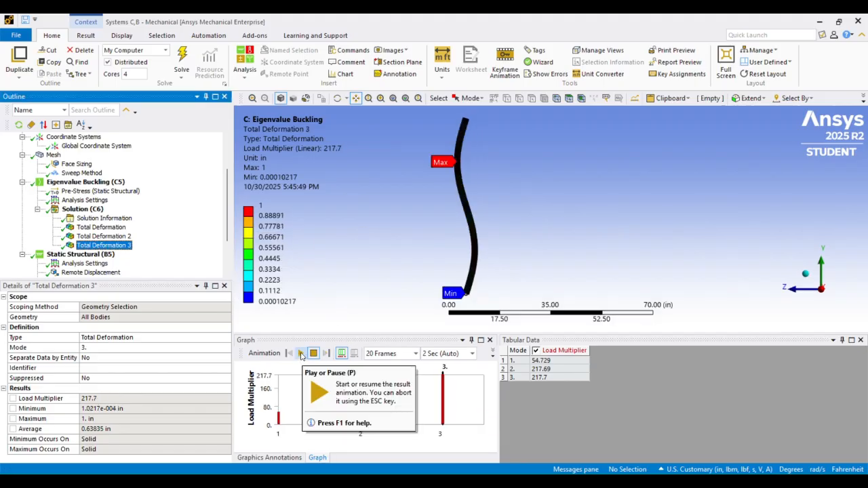
pyautogui.click(301, 354)
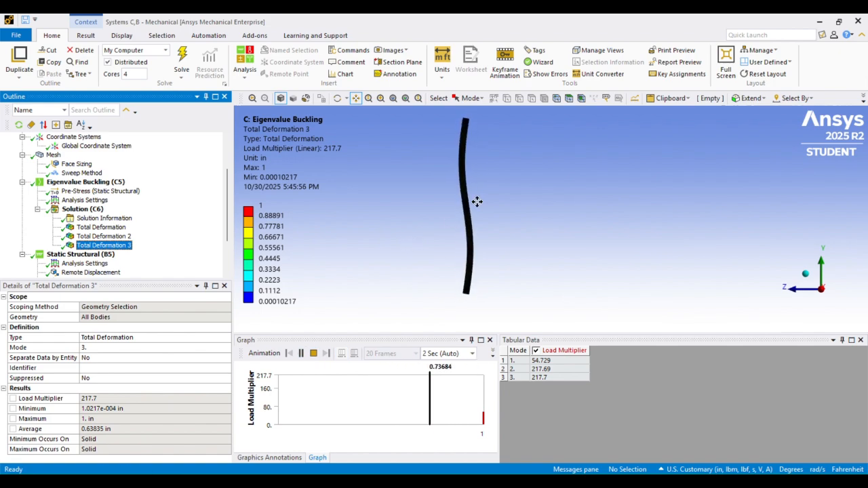